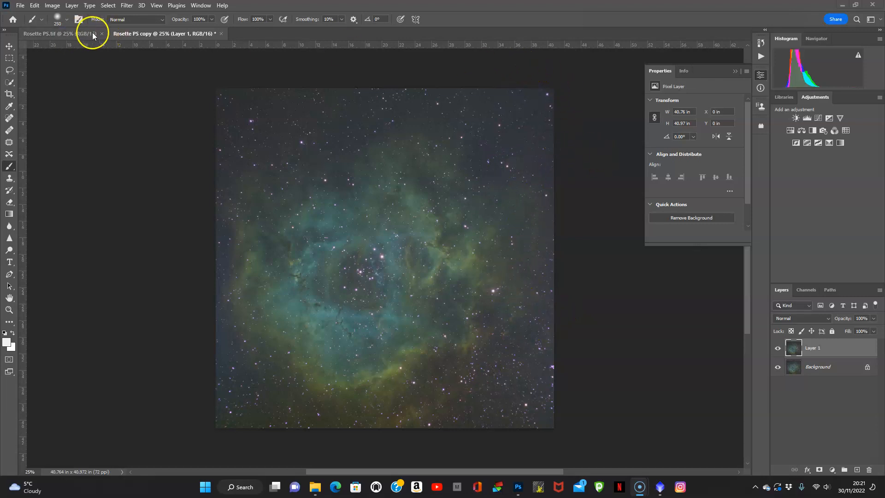
# - Close the existing Rosette PS copy without saving and duplicate Rosette PS.tif as a new image named Rosette PS copy
pyautogui.click(221, 33)
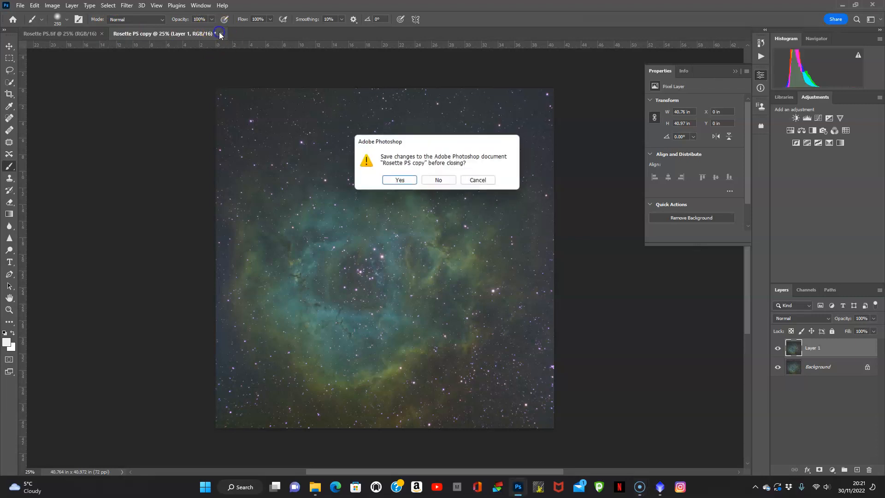
pyautogui.click(440, 181)
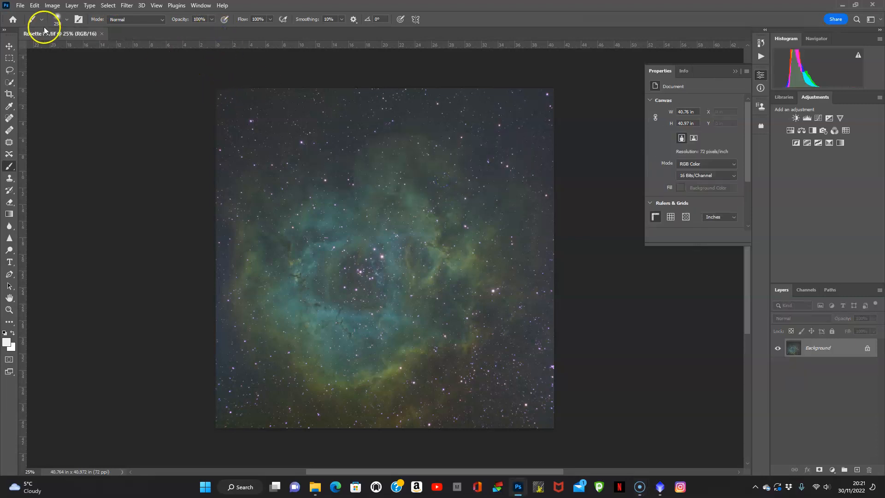
pyautogui.click(52, 5)
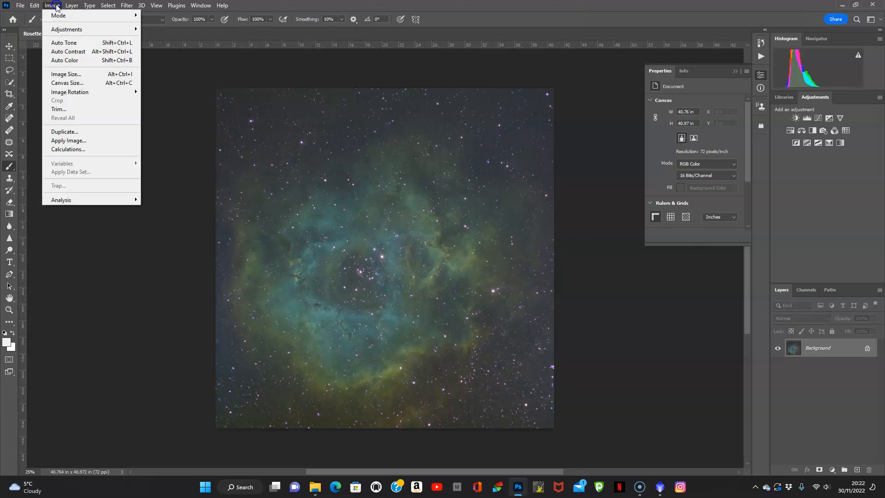
pyautogui.click(72, 133)
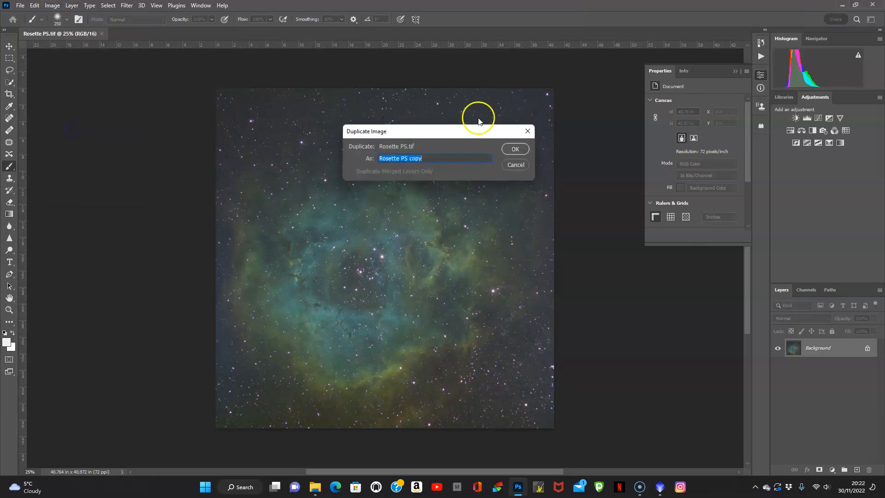
pyautogui.click(516, 150)
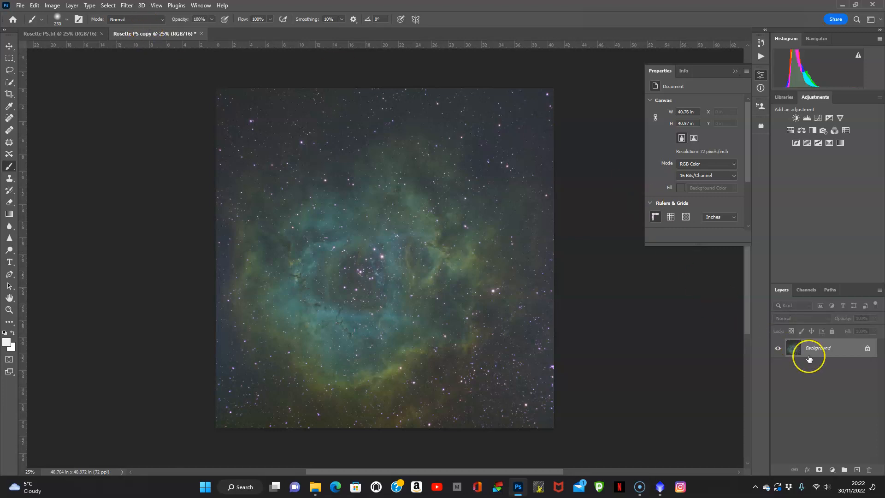
# - Duplicate the Background layer and open the duplicate in the Camera Raw Filter
pyautogui.hotkey('ctrl', 'j')
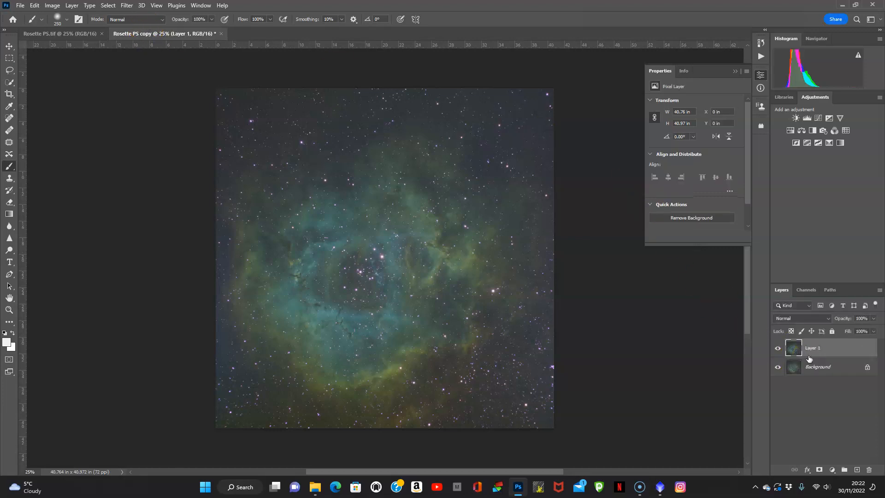
pyautogui.click(125, 6)
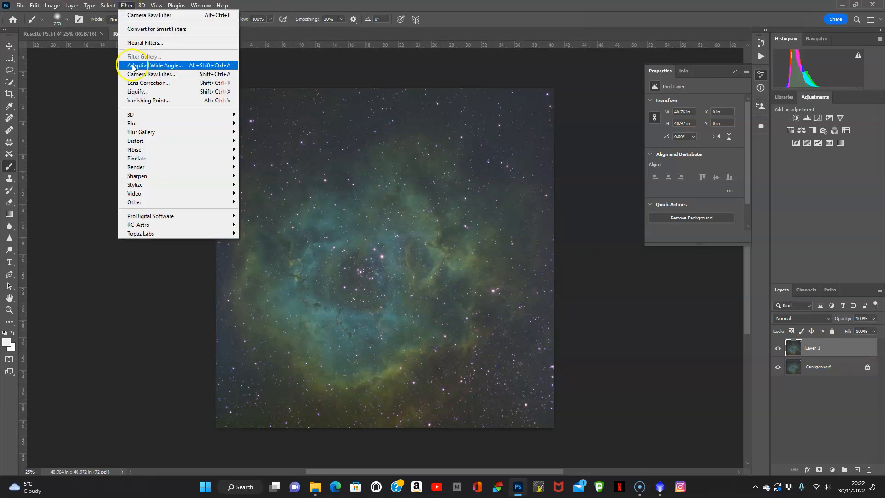
pyautogui.click(144, 75)
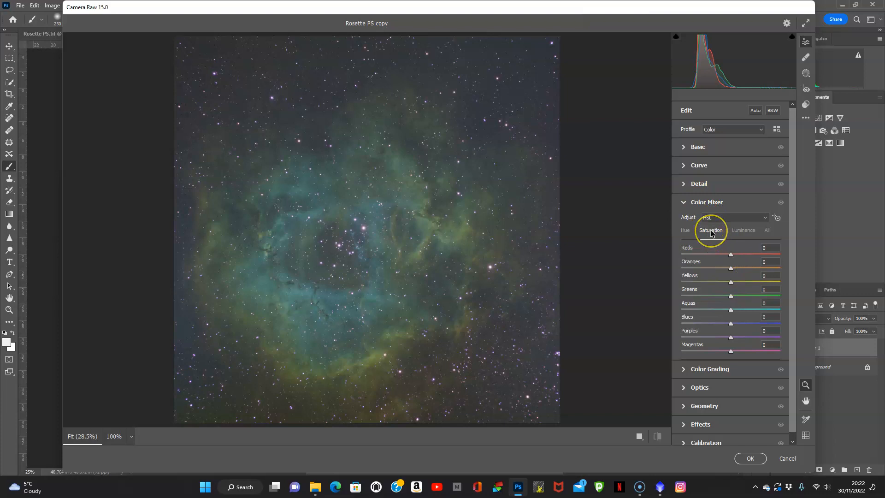
# - Reduce the Color Mixer saturation of Magentas to -91 and Purples to -98
pyautogui.click(731, 352)
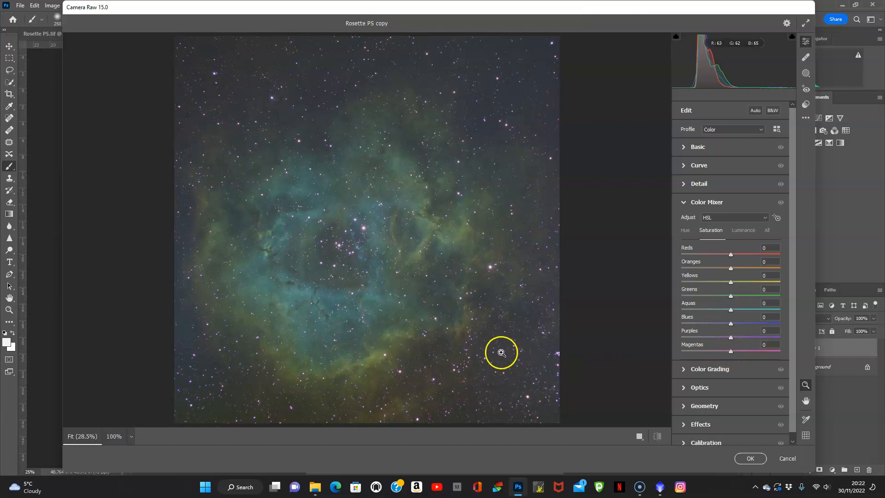
pyautogui.moveTo(730, 352); pyautogui.dragTo(723, 353)
pyautogui.click(730, 338)
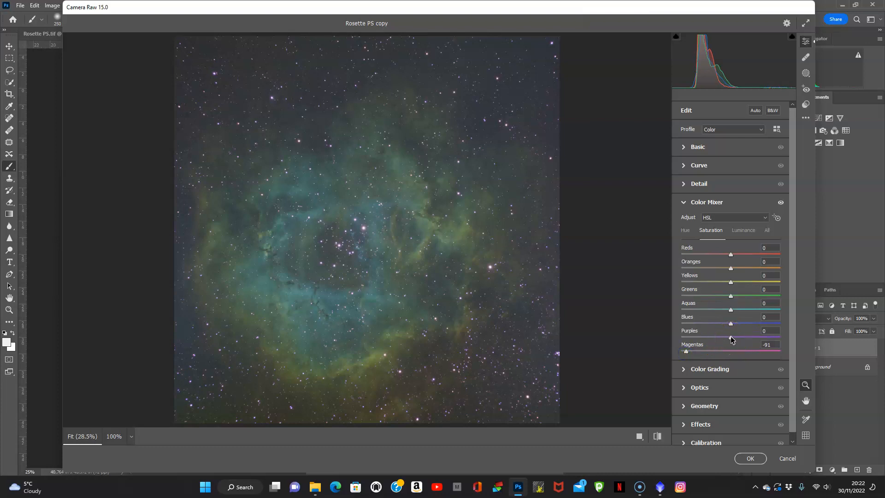
pyautogui.moveTo(731, 339); pyautogui.dragTo(686, 339)
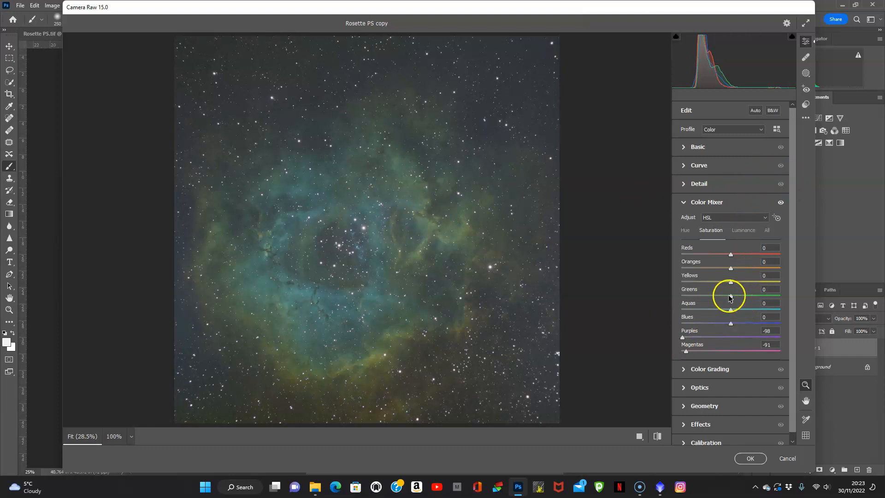
# - Try different saturation levels for Greens, Aquas and Oranges in the Color Mixer
pyautogui.moveTo(731, 296); pyautogui.dragTo(709, 295)
pyautogui.moveTo(721, 311)
pyautogui.mouseDown()
pyautogui.moveTo(681, 308)
pyautogui.moveTo(768, 306)
pyautogui.moveTo(708, 302)
pyautogui.moveTo(744, 308)
pyautogui.moveTo(733, 307)
pyautogui.mouseUp()
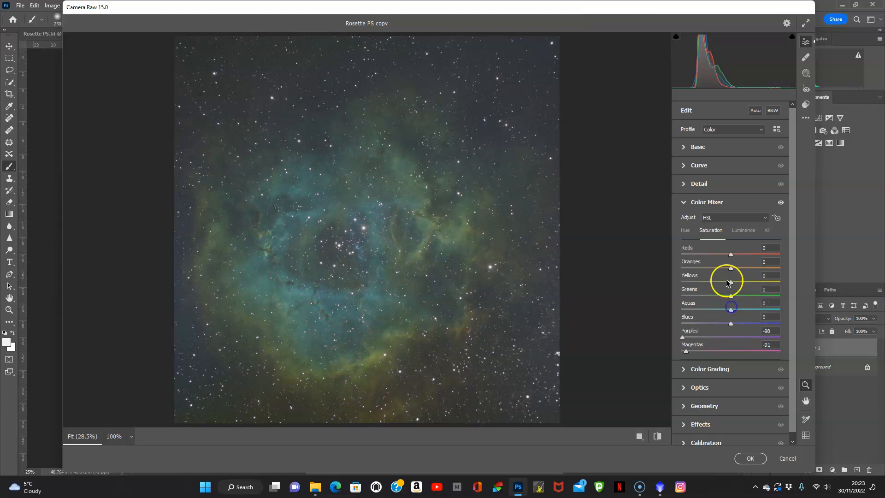
pyautogui.moveTo(731, 267); pyautogui.dragTo(672, 266)
# - Set the Color Mixer saturation to -14 for Yellows, -47 for Greens, -7 for Aquas and -7 for Blues
pyautogui.moveTo(735, 272); pyautogui.dragTo(762, 282)
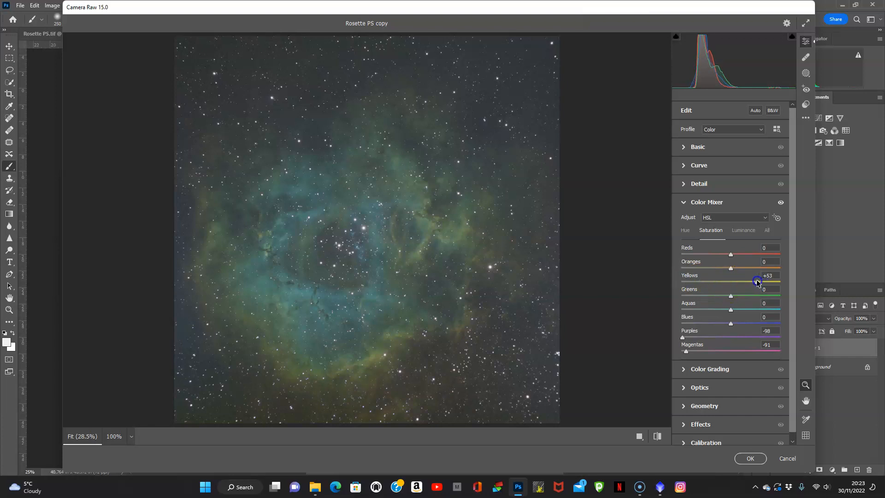
pyautogui.moveTo(695, 277)
pyautogui.mouseDown()
pyautogui.moveTo(752, 281)
pyautogui.moveTo(710, 283)
pyautogui.mouseUp()
pyautogui.moveTo(730, 323)
pyautogui.mouseDown()
pyautogui.moveTo(660, 319)
pyautogui.moveTo(783, 330)
pyautogui.moveTo(768, 335)
pyautogui.moveTo(676, 314)
pyautogui.moveTo(762, 318)
pyautogui.moveTo(733, 321)
pyautogui.mouseUp()
pyautogui.moveTo(731, 296); pyautogui.dragTo(707, 296)
pyautogui.moveTo(732, 324)
pyautogui.mouseDown()
pyautogui.moveTo(783, 326)
pyautogui.moveTo(685, 308)
pyautogui.moveTo(770, 308)
pyautogui.moveTo(711, 307)
pyautogui.moveTo(729, 309)
pyautogui.mouseUp()
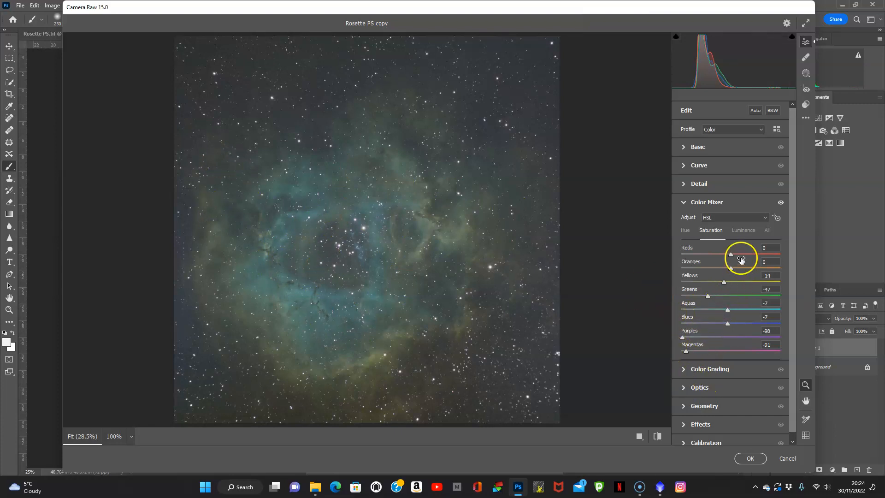
# - Raise the Color Mixer luminance of Aquas to +47, Yellows to +73 and Purples to +9
pyautogui.click(744, 232)
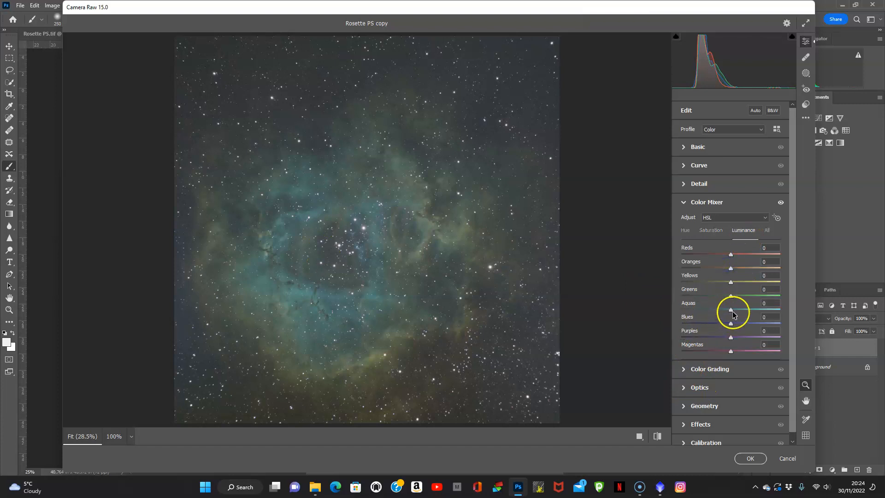
pyautogui.moveTo(732, 312); pyautogui.dragTo(754, 313)
pyautogui.moveTo(731, 283); pyautogui.dragTo(767, 282)
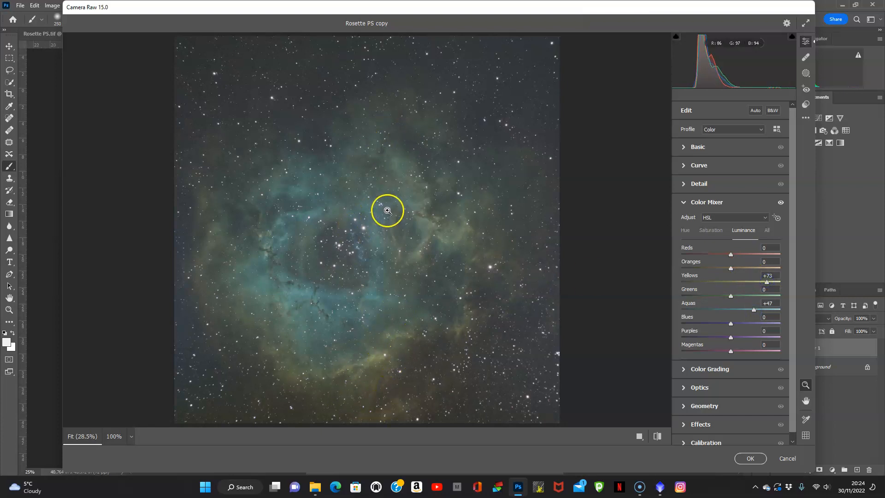
pyautogui.moveTo(731, 268)
pyautogui.mouseDown()
pyautogui.moveTo(764, 270)
pyautogui.moveTo(682, 267)
pyautogui.moveTo(728, 271)
pyautogui.mouseUp()
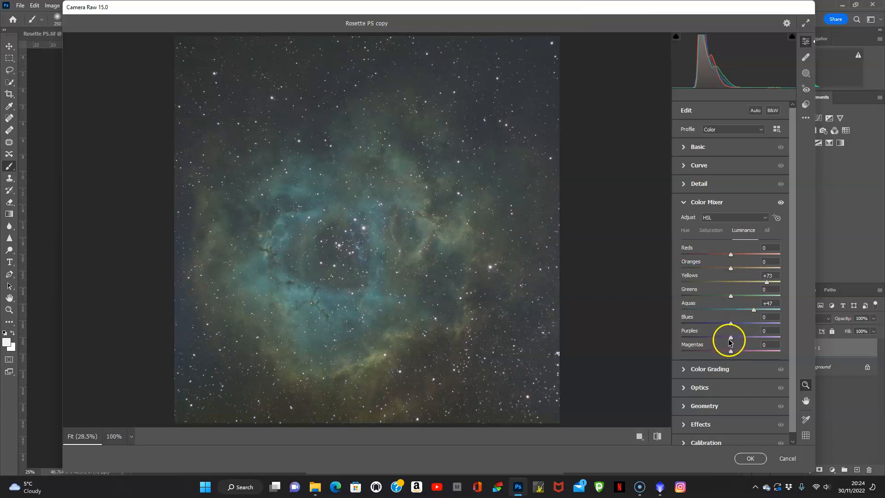
pyautogui.moveTo(731, 336)
pyautogui.mouseDown()
pyautogui.moveTo(783, 338)
pyautogui.moveTo(703, 336)
pyautogui.moveTo(738, 336)
pyautogui.moveTo(722, 352)
pyautogui.moveTo(756, 352)
pyautogui.moveTo(733, 353)
pyautogui.mouseUp()
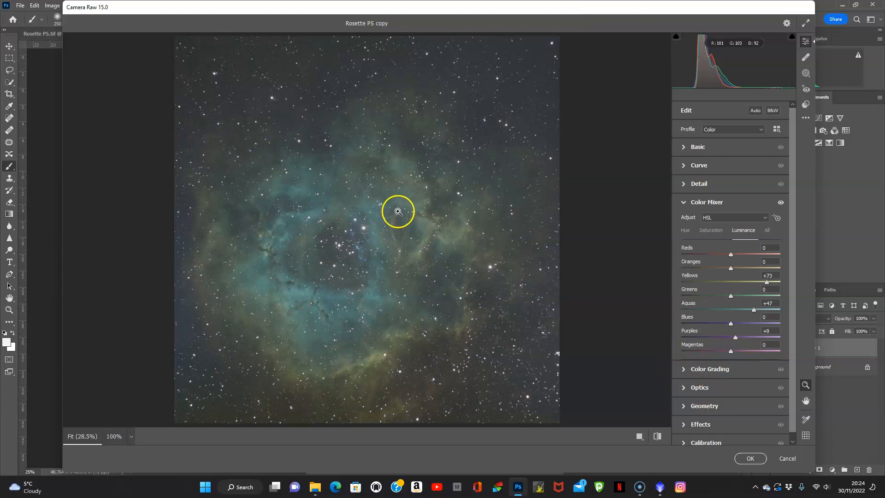
# - Raise the luminance of the Color Grading midtones to 37
pyautogui.click(685, 371)
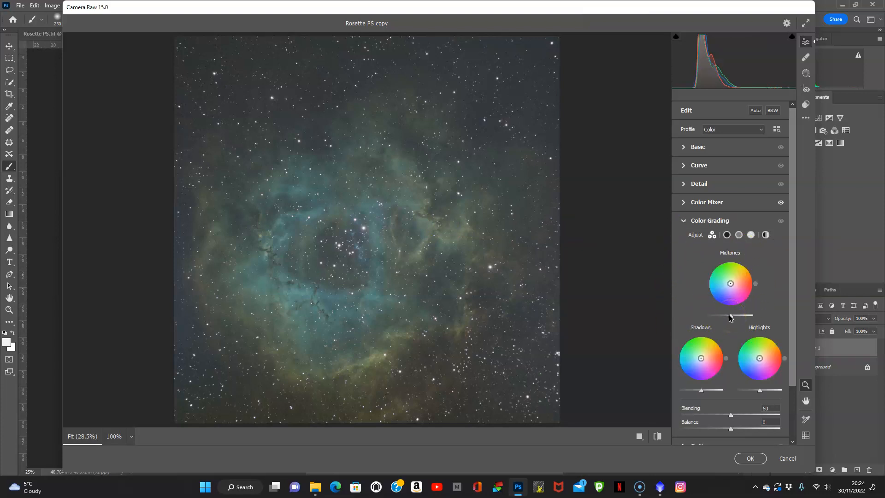
pyautogui.moveTo(730, 317); pyautogui.dragTo(738, 318)
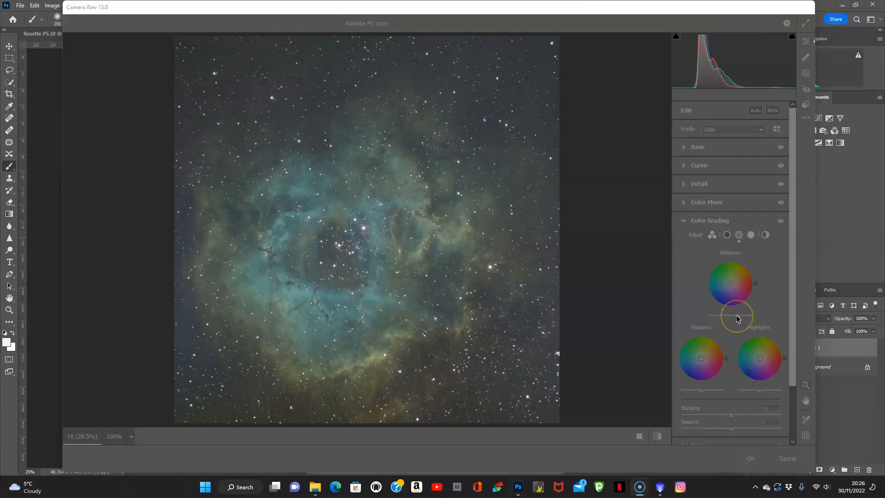
# - Try a strong blue tint on the midtones, then reset the tint
pyautogui.click(716, 303)
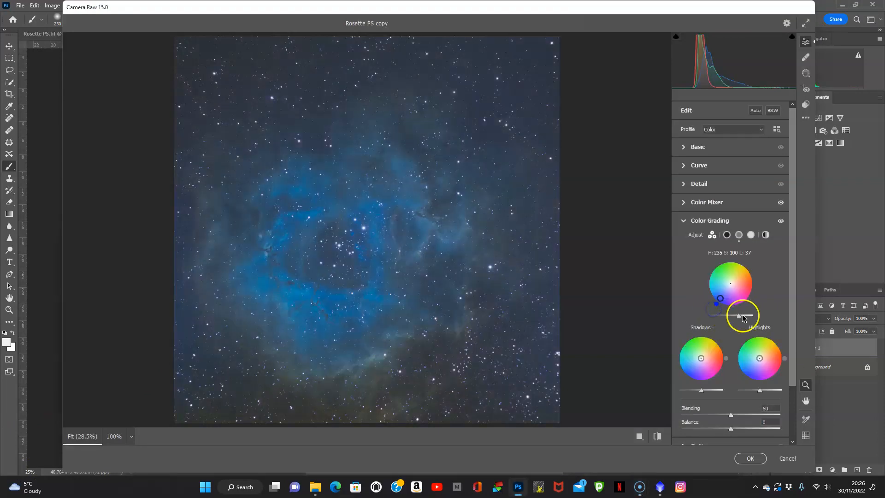
pyautogui.moveTo(717, 305); pyautogui.dragTo(720, 300)
pyautogui.doubleClick(718, 297)
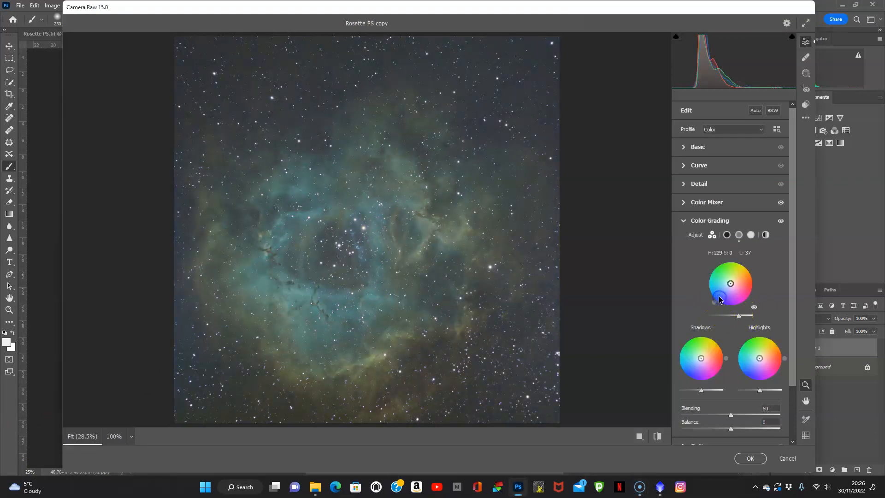
# - Set the Color Grading midtones to luminance 68 and tint them blue with hue 236 and saturation 63
pyautogui.moveTo(738, 318)
pyautogui.mouseDown()
pyautogui.moveTo(750, 316)
pyautogui.moveTo(723, 317)
pyautogui.moveTo(747, 318)
pyautogui.mouseUp()
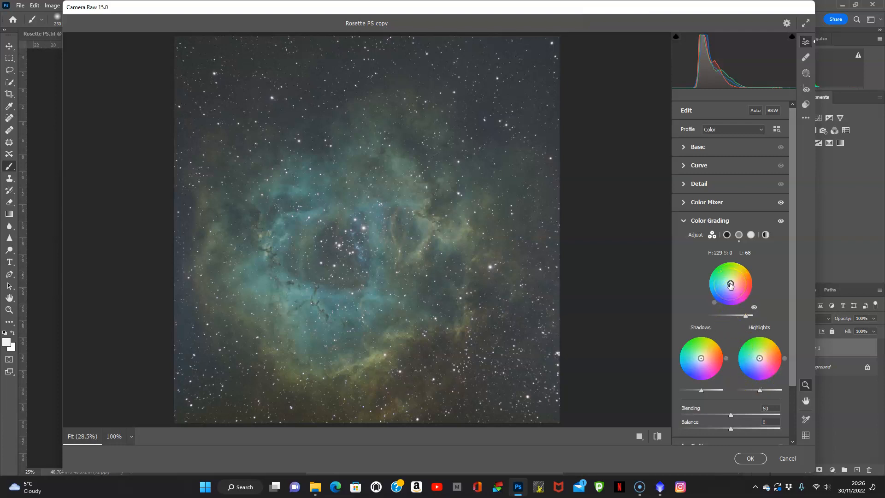
pyautogui.moveTo(730, 283); pyautogui.dragTo(713, 305)
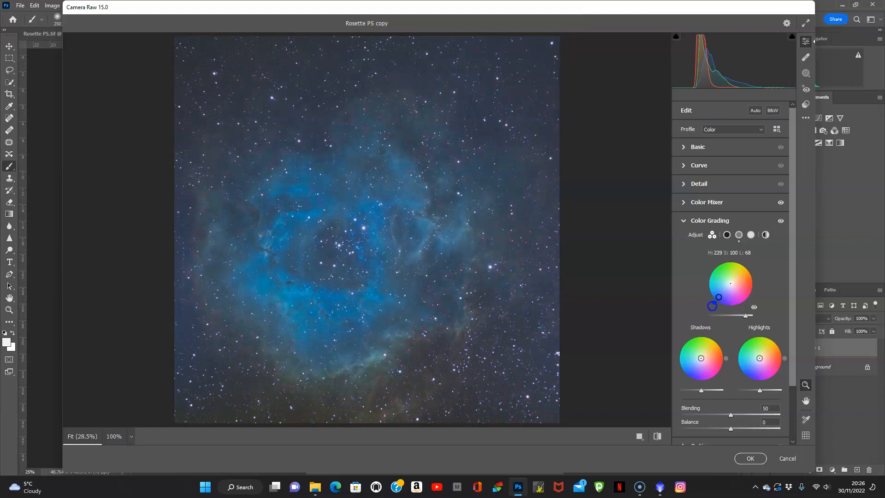
pyautogui.moveTo(711, 306); pyautogui.dragTo(728, 294)
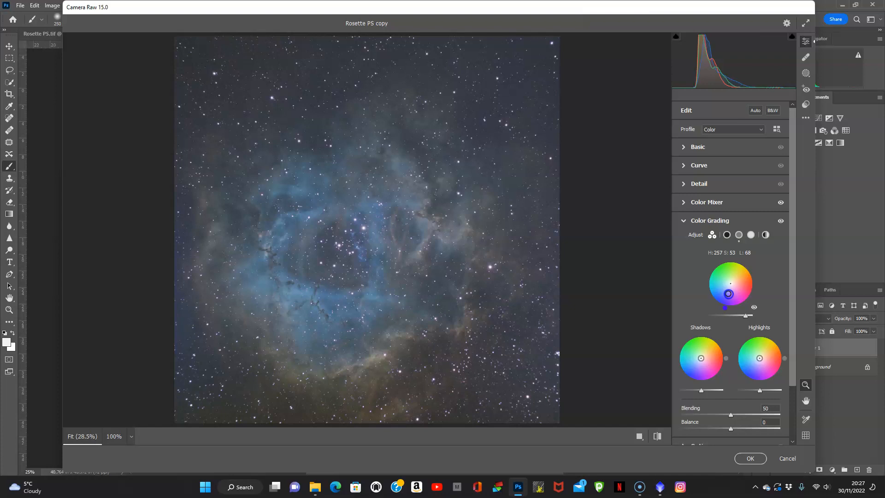
pyautogui.moveTo(728, 293)
pyautogui.mouseDown()
pyautogui.moveTo(714, 291)
pyautogui.moveTo(723, 293)
pyautogui.mouseUp()
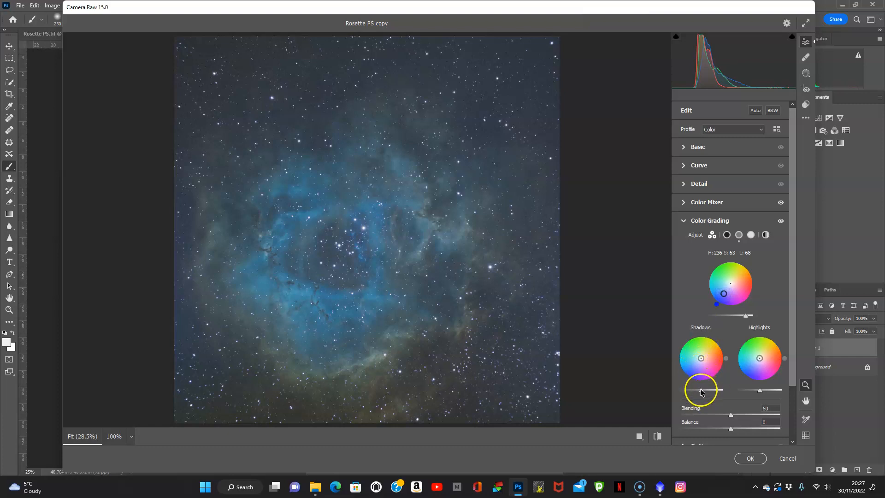
# - Lower the Color Grading shadows luminance to -39 and reset the shadows' trial violet-blue tint
pyautogui.moveTo(700, 391)
pyautogui.mouseDown()
pyautogui.moveTo(685, 394)
pyautogui.moveTo(700, 392)
pyautogui.moveTo(692, 393)
pyautogui.mouseUp()
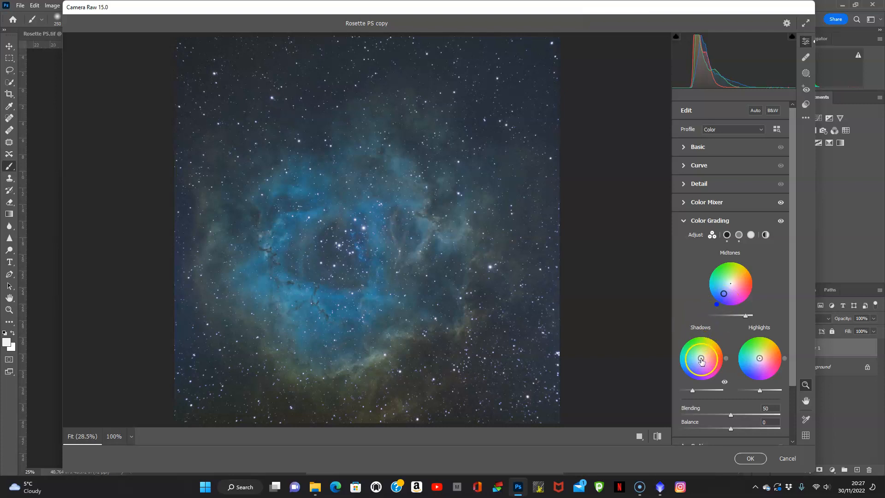
pyautogui.moveTo(701, 360)
pyautogui.mouseDown()
pyautogui.moveTo(700, 368)
pyautogui.moveTo(687, 359)
pyautogui.moveTo(700, 365)
pyautogui.mouseUp()
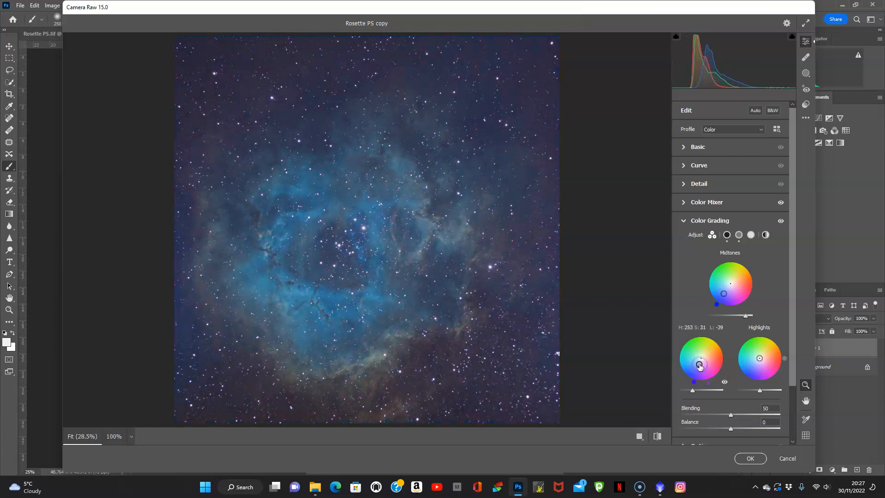
pyautogui.doubleClick(700, 366)
# - Slightly darken the highlights with a golden-yellow tint, and set the Color Grading Blending to 26 and Balance to -36
pyautogui.click(759, 392)
pyautogui.moveTo(759, 392)
pyautogui.mouseDown()
pyautogui.moveTo(728, 391)
pyautogui.moveTo(798, 390)
pyautogui.moveTo(718, 390)
pyautogui.moveTo(789, 391)
pyautogui.moveTo(741, 390)
pyautogui.moveTo(750, 389)
pyautogui.mouseUp()
pyautogui.moveTo(760, 359)
pyautogui.mouseDown()
pyautogui.moveTo(759, 370)
pyautogui.moveTo(775, 339)
pyautogui.moveTo(705, 359)
pyautogui.moveTo(706, 373)
pyautogui.moveTo(730, 386)
pyautogui.moveTo(773, 378)
pyautogui.moveTo(753, 379)
pyautogui.moveTo(777, 340)
pyautogui.moveTo(769, 344)
pyautogui.mouseUp()
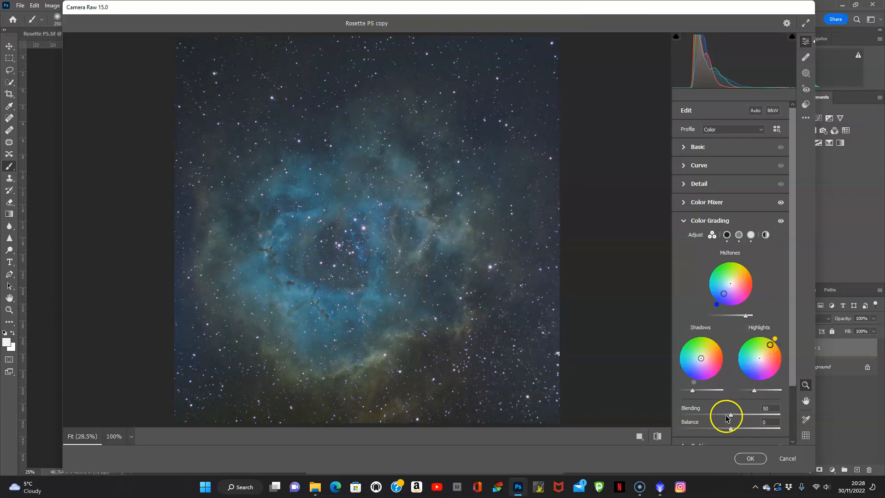
pyautogui.moveTo(731, 417)
pyautogui.mouseDown()
pyautogui.moveTo(669, 417)
pyautogui.moveTo(782, 415)
pyautogui.moveTo(756, 413)
pyautogui.moveTo(687, 414)
pyautogui.moveTo(762, 427)
pyautogui.moveTo(682, 424)
pyautogui.moveTo(812, 428)
pyautogui.moveTo(699, 419)
pyautogui.moveTo(714, 423)
pyautogui.mouseUp()
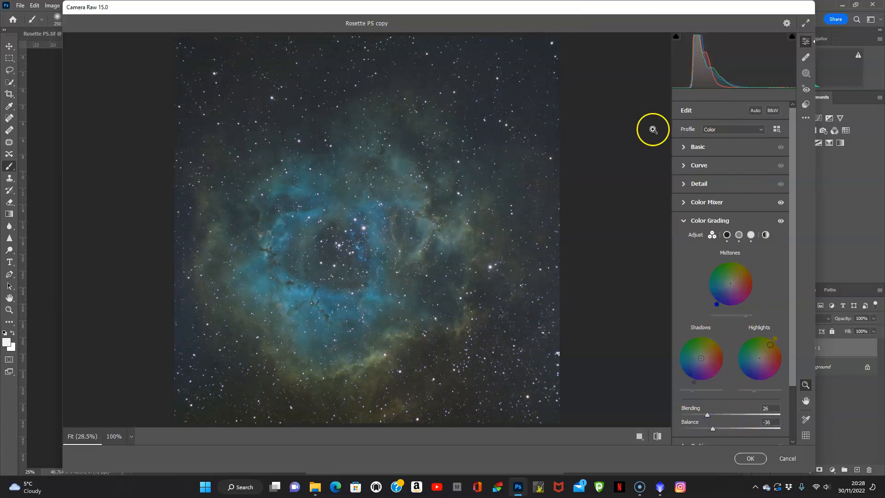
# - Set the basic adjustments to Contrast +7, Highlights +7, Whites -3, Blacks -20, Clarity +8, Vibrance +7 and Saturation +1
pyautogui.click(684, 148)
pyautogui.moveTo(730, 233)
pyautogui.mouseDown()
pyautogui.moveTo(754, 246)
pyautogui.moveTo(713, 244)
pyautogui.moveTo(744, 246)
pyautogui.moveTo(734, 246)
pyautogui.mouseUp()
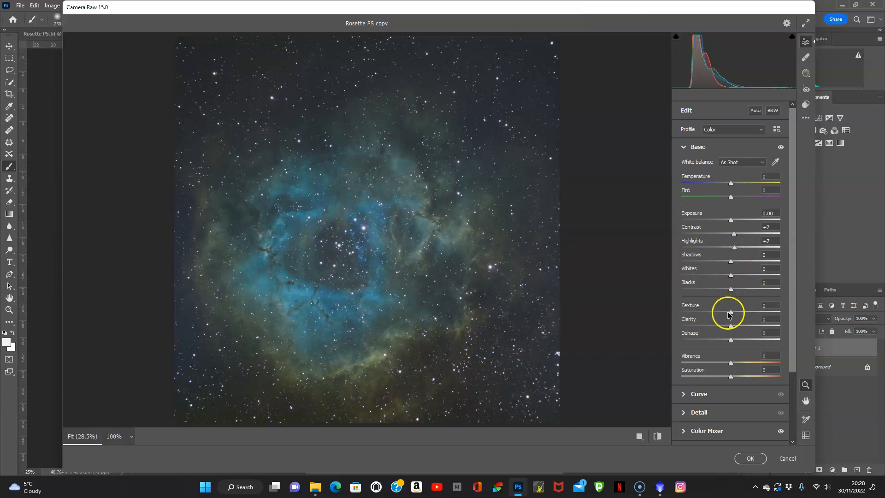
pyautogui.moveTo(730, 326)
pyautogui.mouseDown()
pyautogui.moveTo(688, 325)
pyautogui.moveTo(768, 325)
pyautogui.moveTo(739, 325)
pyautogui.mouseUp()
pyautogui.moveTo(730, 376)
pyautogui.mouseDown()
pyautogui.moveTo(776, 376)
pyautogui.moveTo(697, 376)
pyautogui.moveTo(734, 377)
pyautogui.moveTo(703, 362)
pyautogui.moveTo(750, 363)
pyautogui.moveTo(734, 364)
pyautogui.mouseUp()
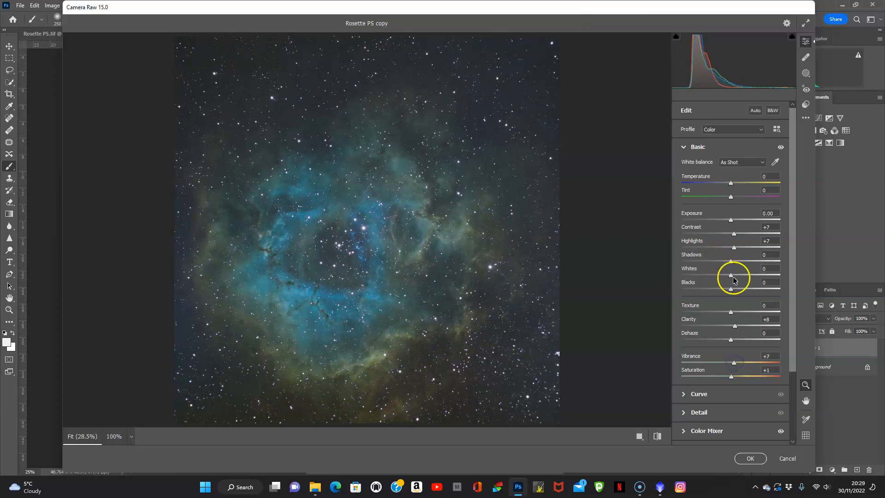
pyautogui.moveTo(731, 275)
pyautogui.mouseDown()
pyautogui.moveTo(762, 275)
pyautogui.moveTo(720, 275)
pyautogui.moveTo(729, 276)
pyautogui.moveTo(721, 289)
pyautogui.mouseUp()
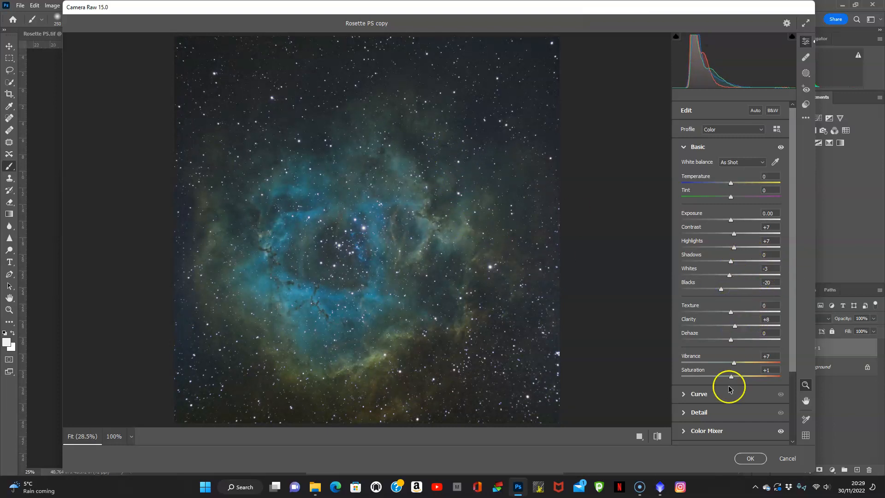
# - Set Sharpening to 11 and Noise Reduction to 20, and inspect the nebula's detail up close
pyautogui.click(683, 413)
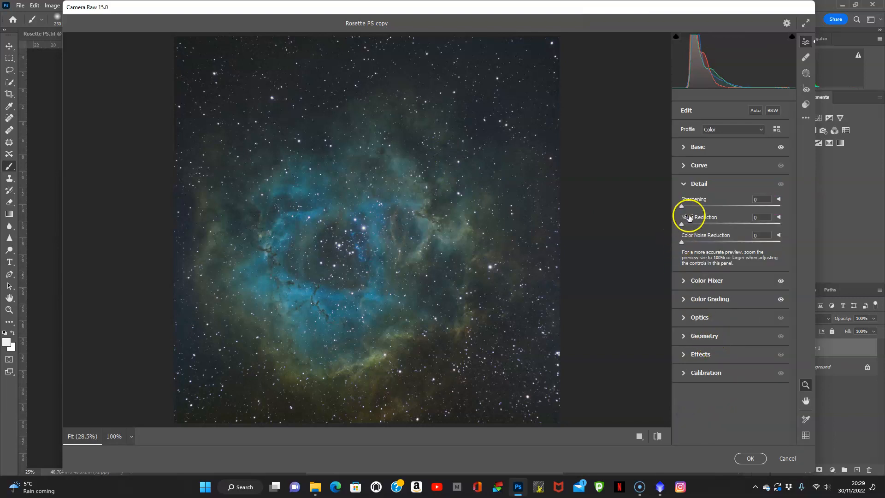
pyautogui.click(681, 206)
pyautogui.moveTo(684, 207); pyautogui.dragTo(691, 208)
pyautogui.moveTo(682, 224); pyautogui.dragTo(701, 225)
pyautogui.moveTo(421, 302); pyautogui.dragTo(481, 333)
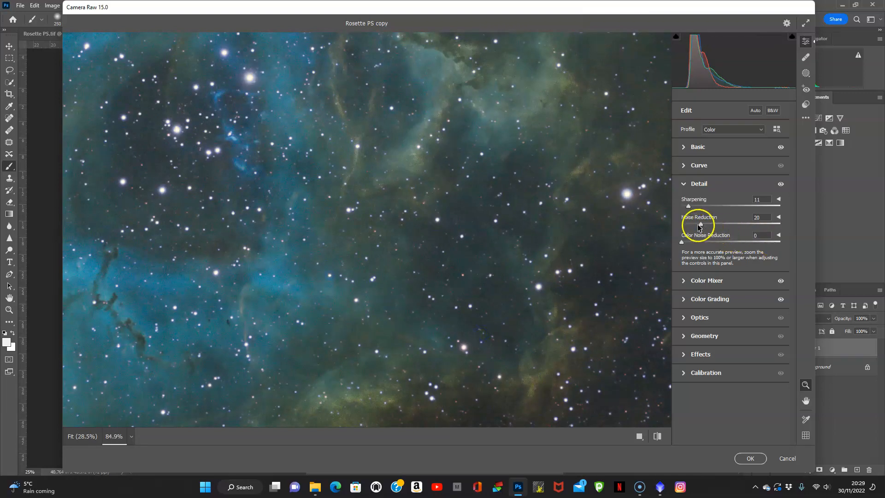
# - Set Noise Reduction to 21 and Color Noise Reduction to 70, checking the whole nebula at a reduced zoom
pyautogui.moveTo(699, 225); pyautogui.dragTo(702, 225)
pyautogui.click(501, 253)
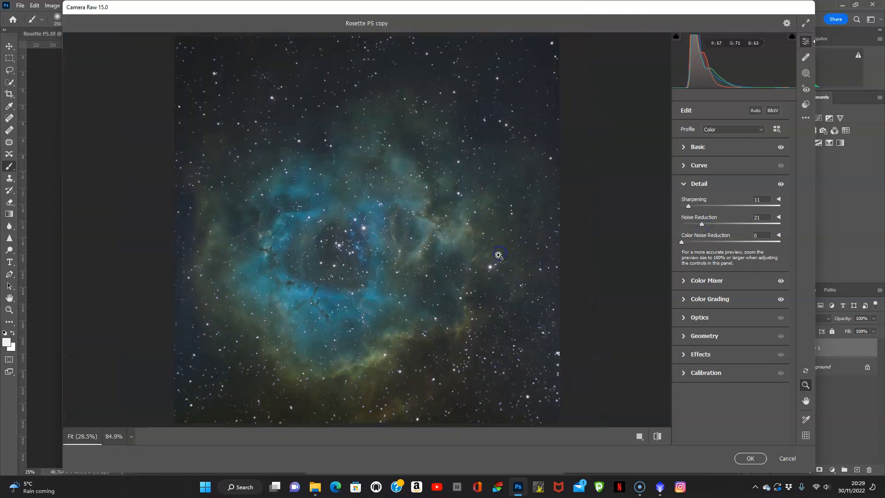
pyautogui.moveTo(682, 242); pyautogui.dragTo(727, 244)
pyautogui.moveTo(740, 244); pyautogui.dragTo(755, 244)
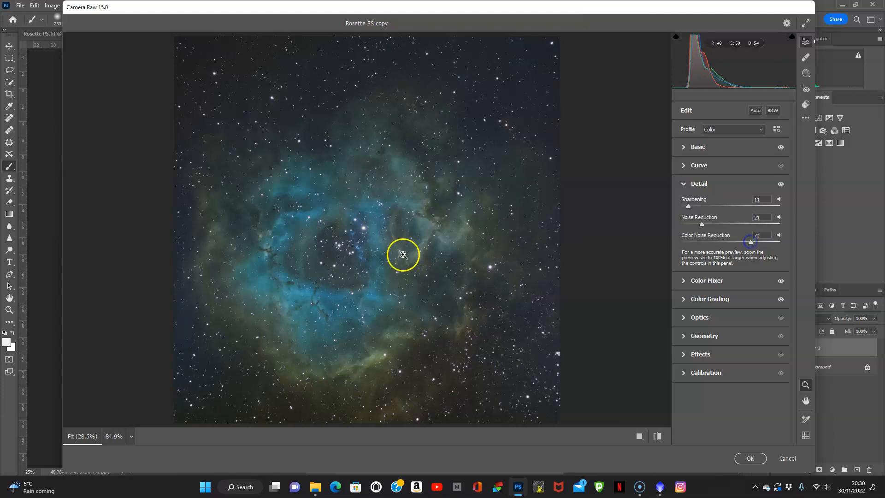
pyautogui.moveTo(329, 256)
pyautogui.mouseDown()
pyautogui.moveTo(420, 289)
pyautogui.moveTo(325, 260)
pyautogui.mouseUp()
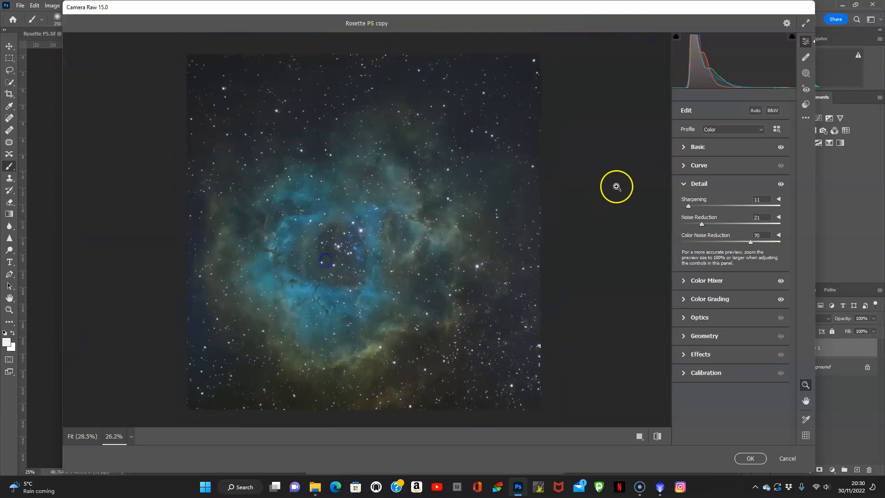
# - Warm the white balance to Temperature +5, and try a Tint of +51 before resetting it to 0
pyautogui.click(684, 147)
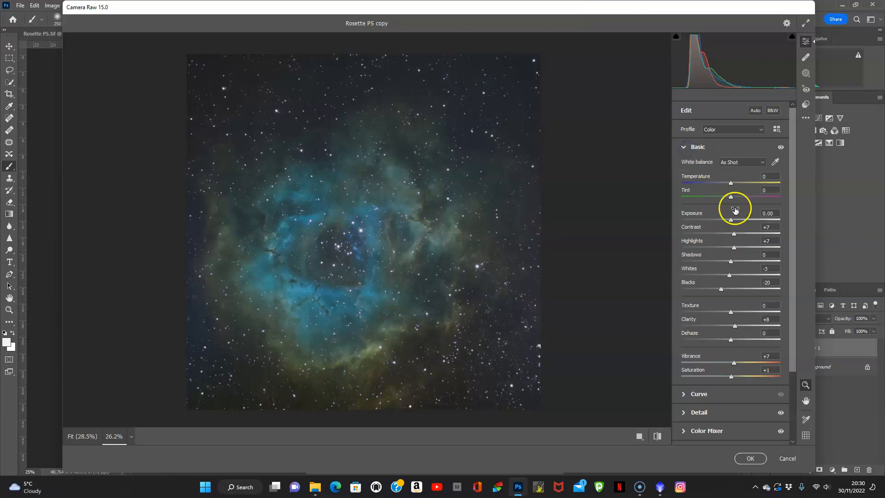
pyautogui.moveTo(730, 183); pyautogui.dragTo(757, 193)
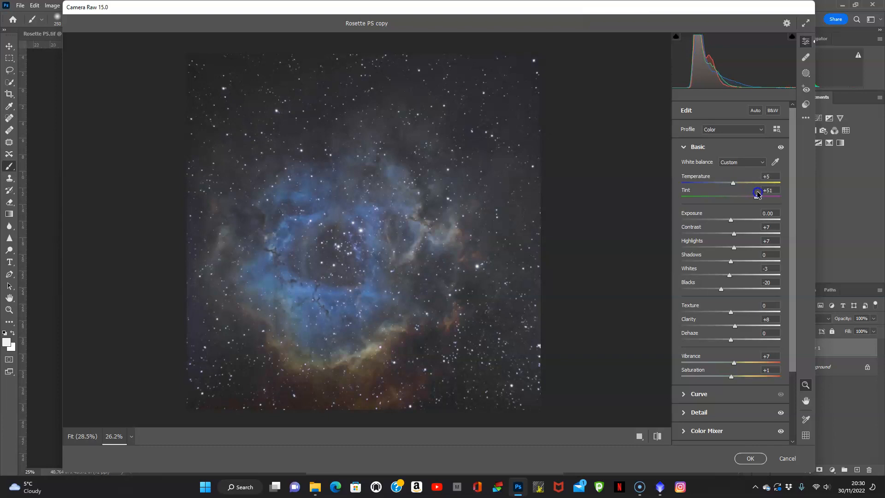
pyautogui.moveTo(756, 194); pyautogui.dragTo(730, 194)
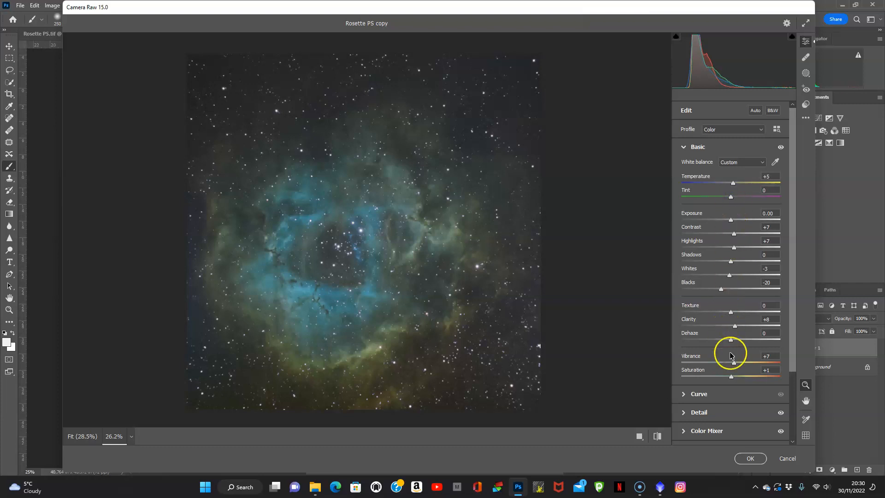
# - Set Vibrance to +15, Highlights to -22 and Contrast to +9, and apply the Camera Raw Filter to the layer
pyautogui.moveTo(733, 363); pyautogui.dragTo(740, 358)
pyautogui.moveTo(735, 249)
pyautogui.mouseDown()
pyautogui.moveTo(716, 248)
pyautogui.moveTo(749, 234)
pyautogui.moveTo(736, 233)
pyautogui.mouseUp()
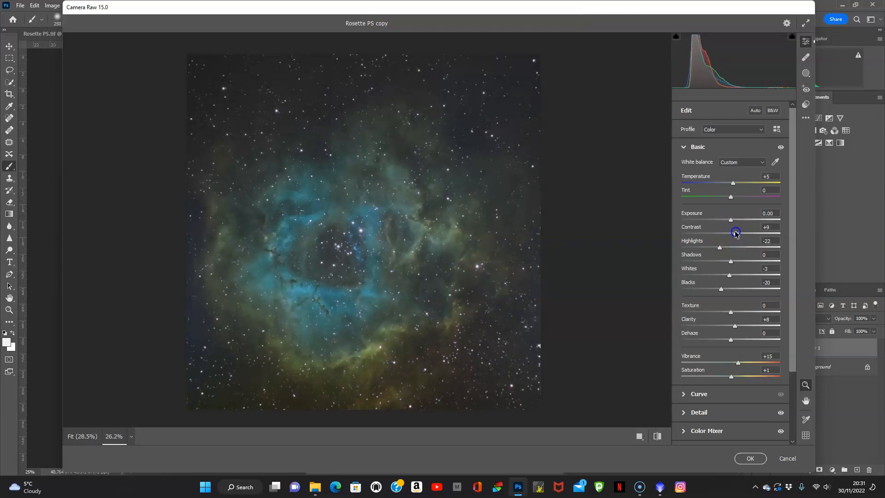
pyautogui.click(742, 459)
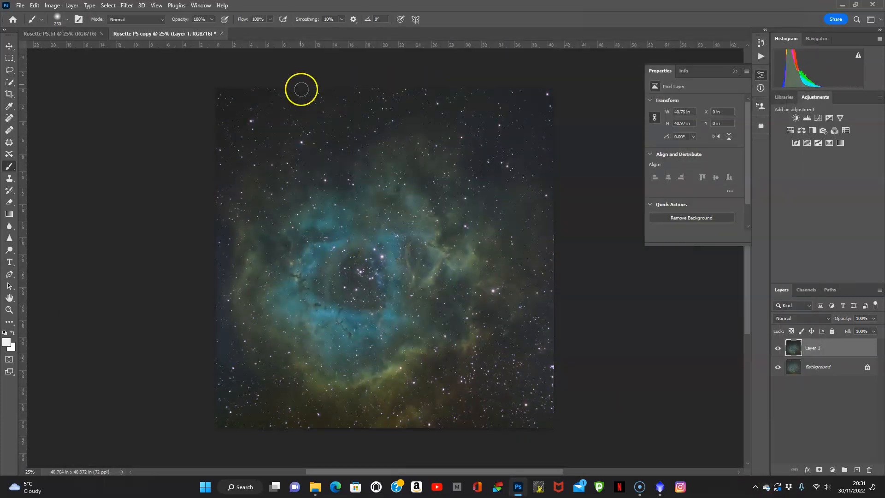
# - Add a Curves adjustment layer with a gentle S-curve, mapping input 189 to 202 in the highlights and 64 to 57 in the shadows
pyautogui.click(831, 470)
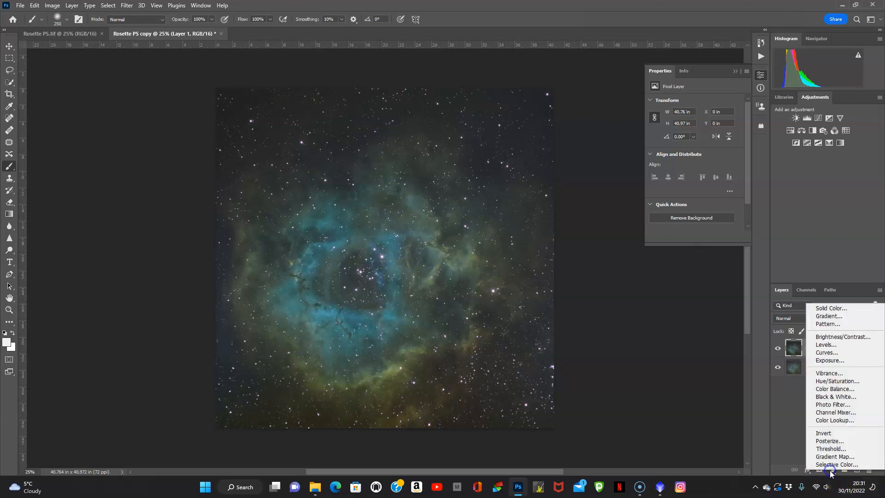
pyautogui.click(827, 352)
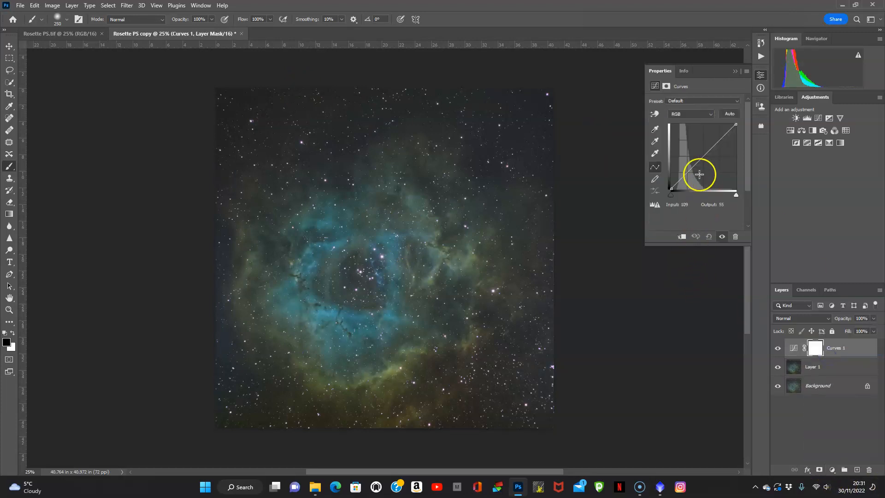
pyautogui.click(720, 140)
pyautogui.moveTo(719, 140); pyautogui.dragTo(719, 137)
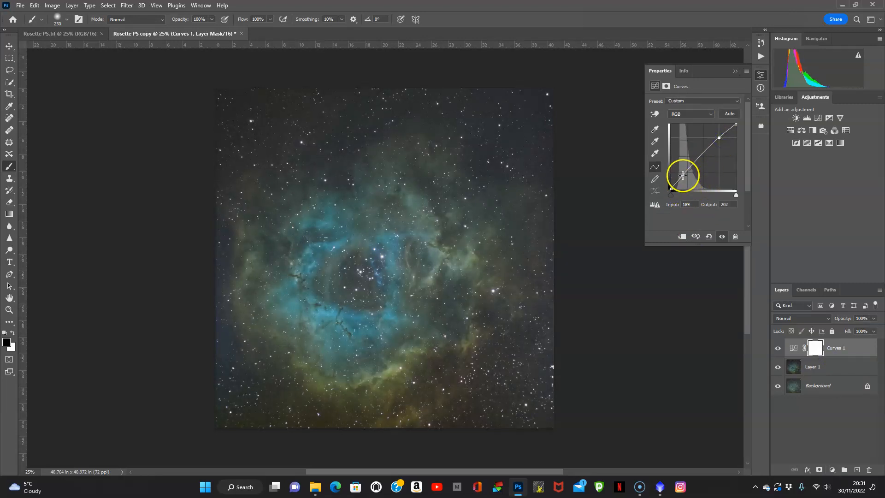
pyautogui.moveTo(682, 175); pyautogui.dragTo(687, 174)
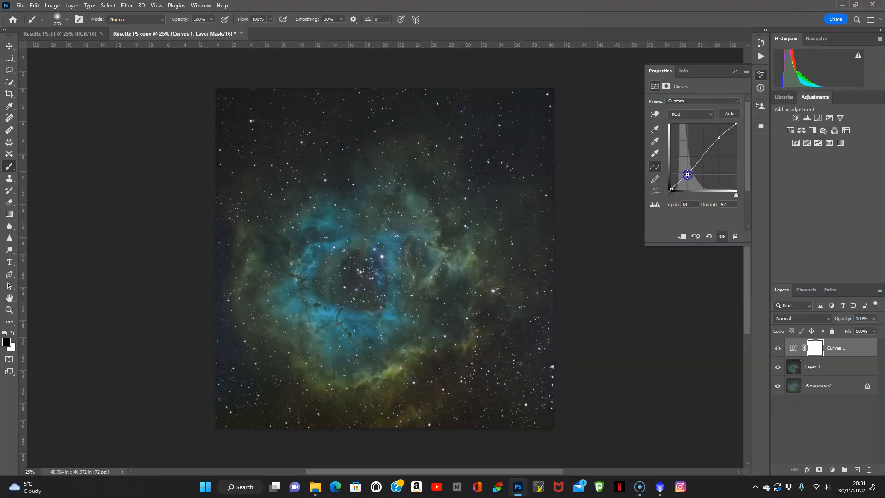
pyautogui.click(734, 71)
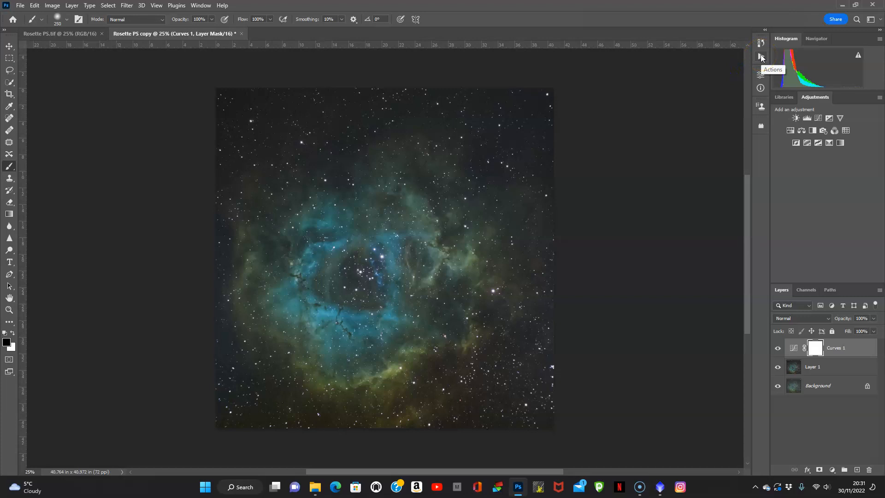
# - Look through the installed astronomy action sets and the ProDigital Software and RC-Astro filters
pyautogui.click(761, 56)
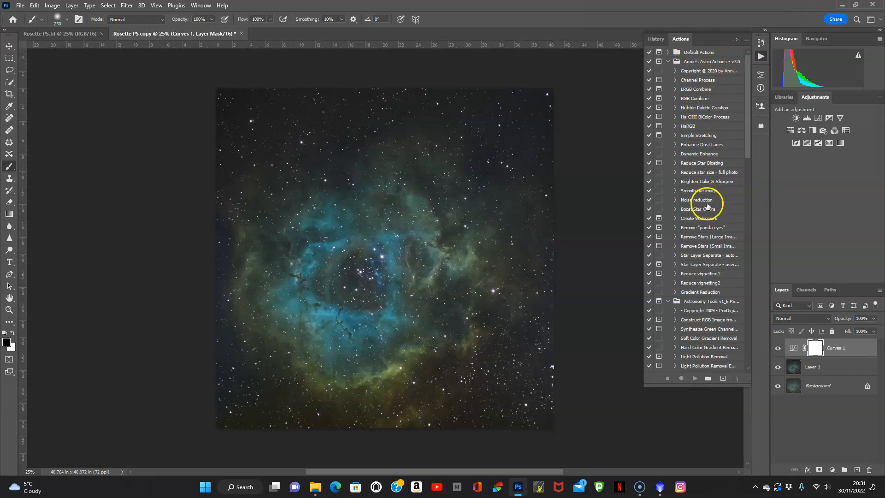
pyautogui.scroll(-2, 712, 307)
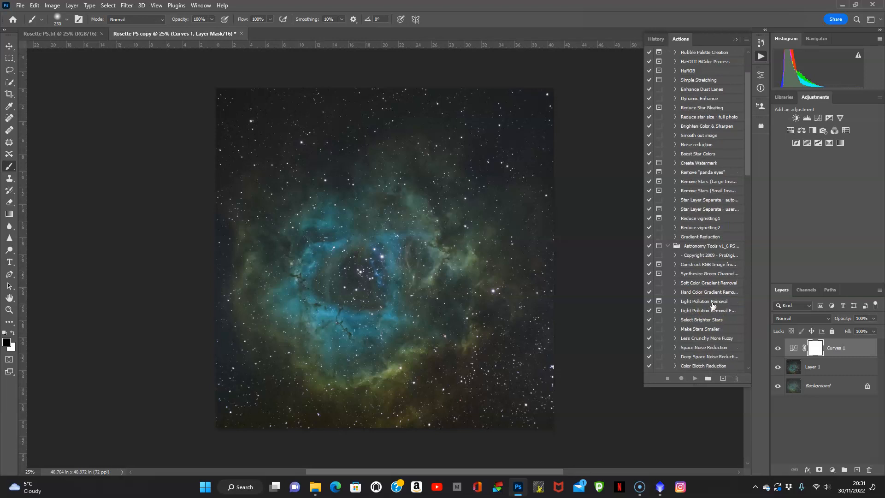
pyautogui.scroll(2, 700, 205)
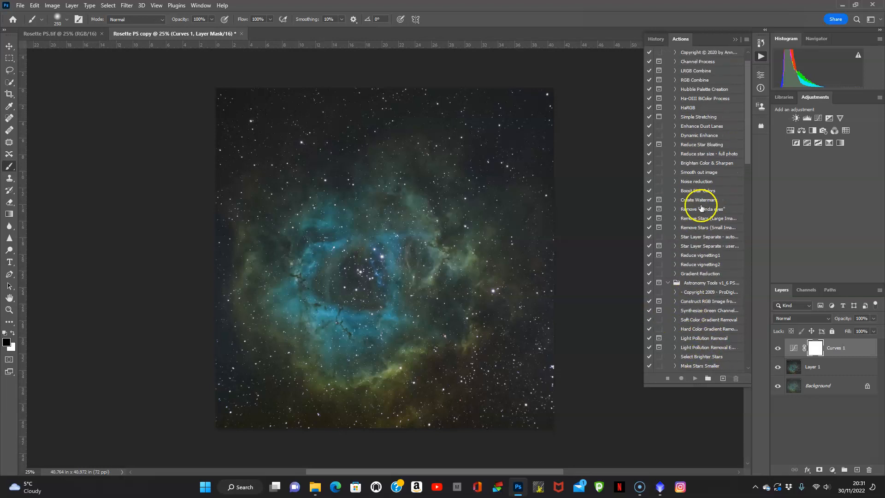
pyautogui.scroll(1, 701, 209)
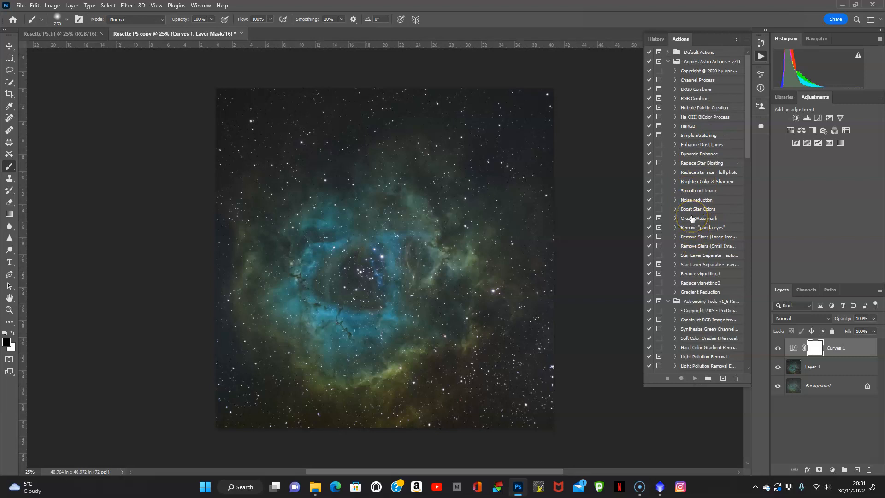
pyautogui.click(735, 39)
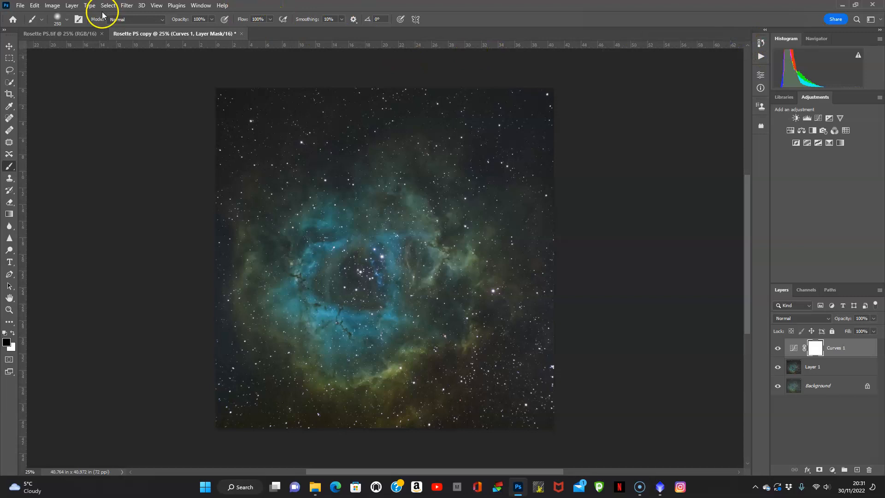
pyautogui.click(127, 5)
pyautogui.moveTo(153, 217)
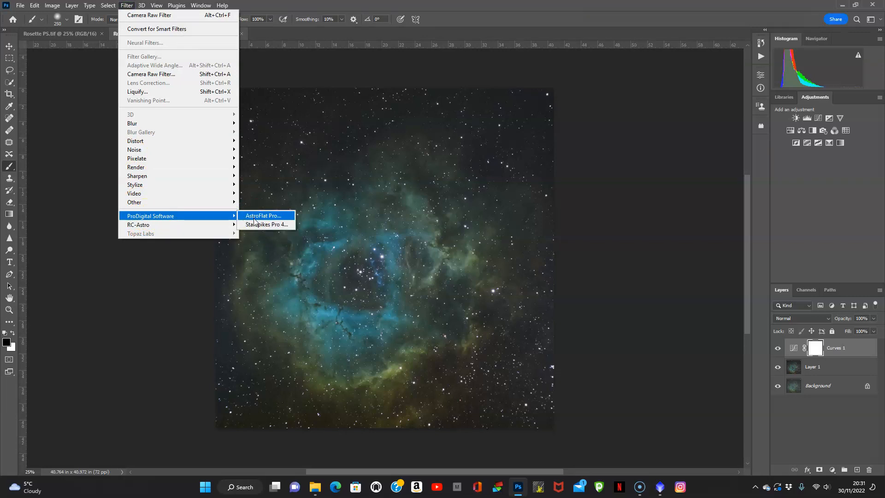
pyautogui.click(219, 229)
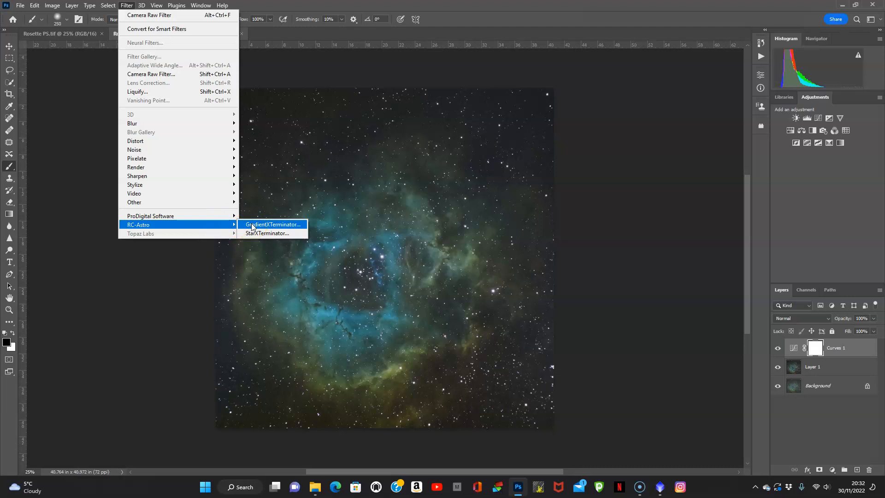
pyautogui.click(605, 197)
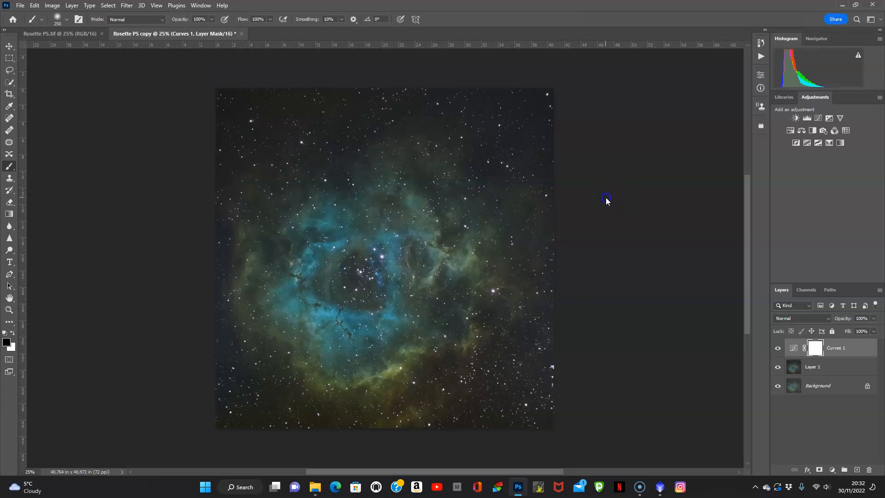
# - Stamp all visible layers into a new merged layer above the Curves layer
pyautogui.click(10, 72)
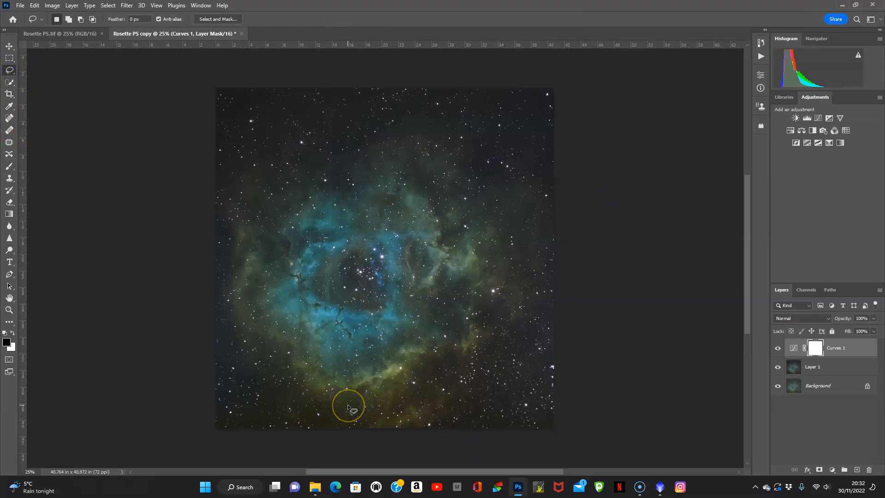
pyautogui.click(810, 404)
pyautogui.hotkey('ctrl', 'shift', 'alt', 'e')
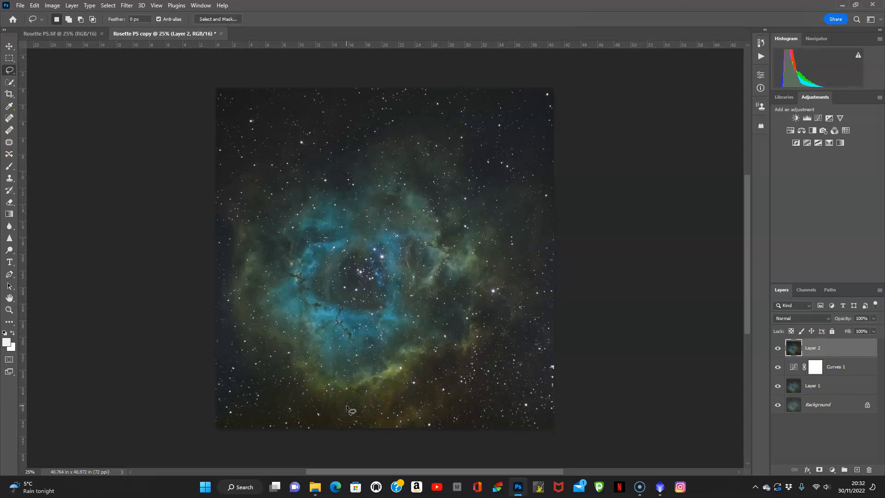
# - Lasso loosely around the whole nebula and invert the selection so that only the background sky is selected
pyautogui.moveTo(376, 423)
pyautogui.mouseDown()
pyautogui.moveTo(432, 416)
pyautogui.moveTo(495, 323)
pyautogui.mouseUp()
pyautogui.moveTo(541, 303)
pyautogui.mouseDown()
pyautogui.moveTo(543, 240)
pyautogui.moveTo(519, 195)
pyautogui.moveTo(457, 152)
pyautogui.moveTo(391, 129)
pyautogui.moveTo(336, 137)
pyautogui.moveTo(301, 161)
pyautogui.moveTo(213, 186)
pyautogui.mouseUp()
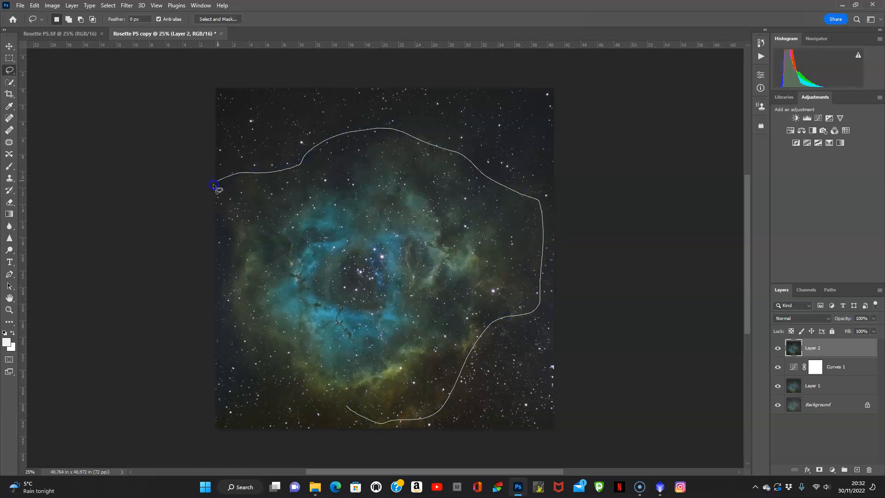
pyautogui.moveTo(231, 255)
pyautogui.mouseDown()
pyautogui.moveTo(218, 295)
pyautogui.moveTo(229, 337)
pyautogui.moveTo(281, 386)
pyautogui.moveTo(380, 408)
pyautogui.mouseUp()
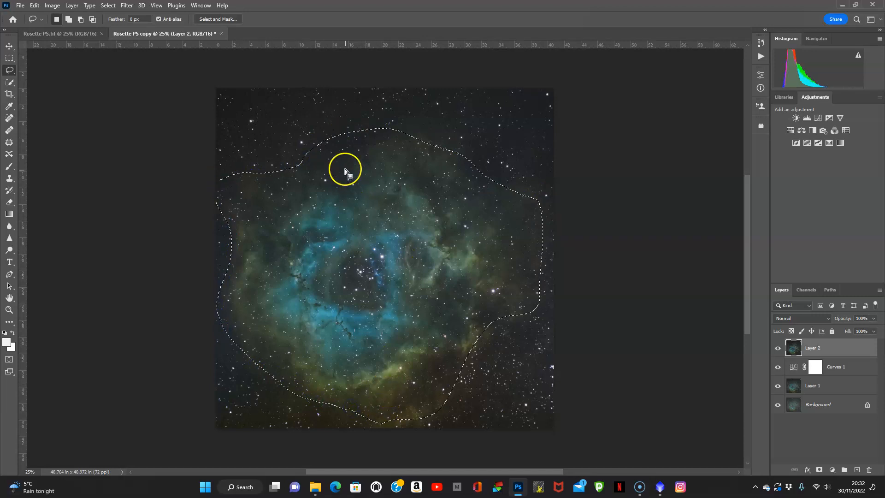
pyautogui.click(109, 5)
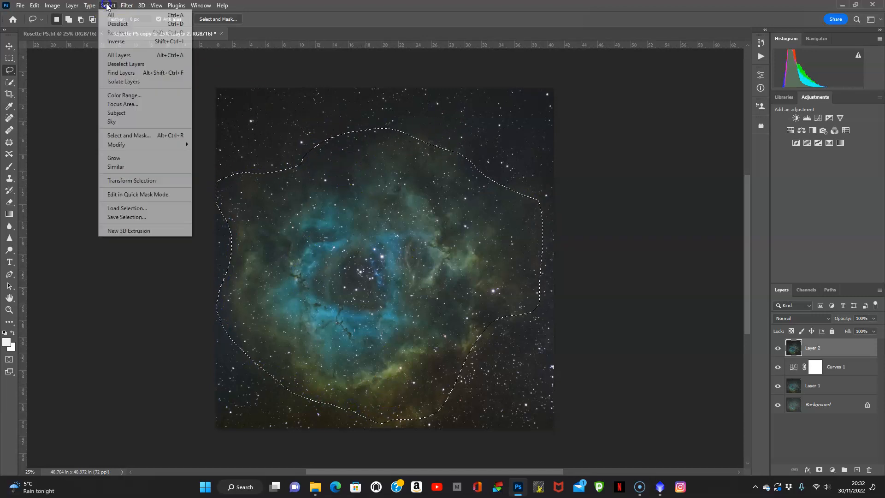
pyautogui.click(111, 44)
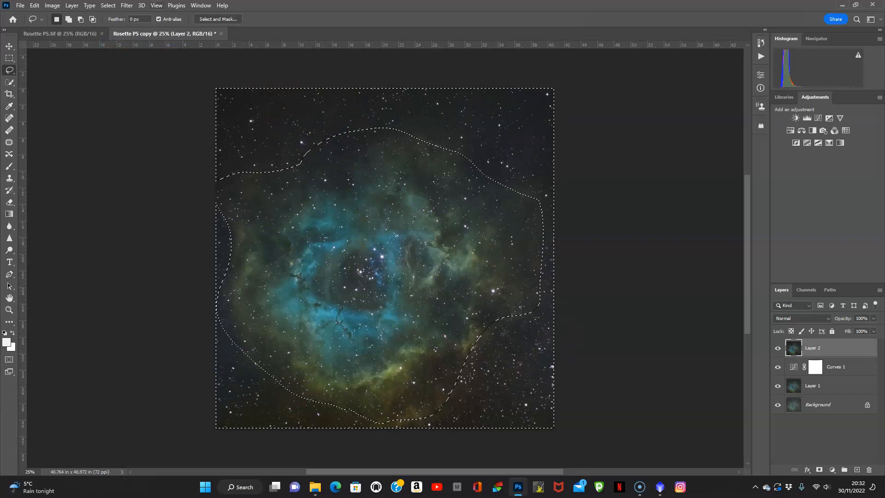
# - Run GradientXTerminator on the selected background with Medium detail, Medium aggressiveness and balanced background color, and deselect
pyautogui.click(127, 5)
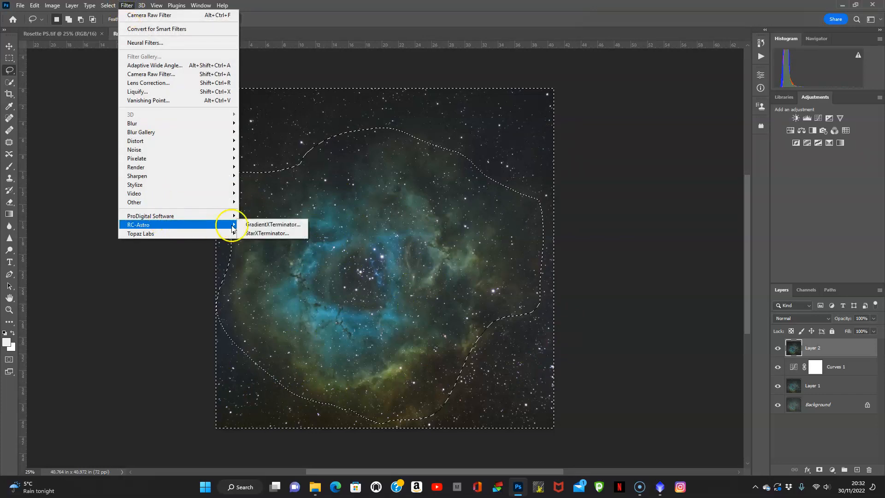
pyautogui.click(257, 225)
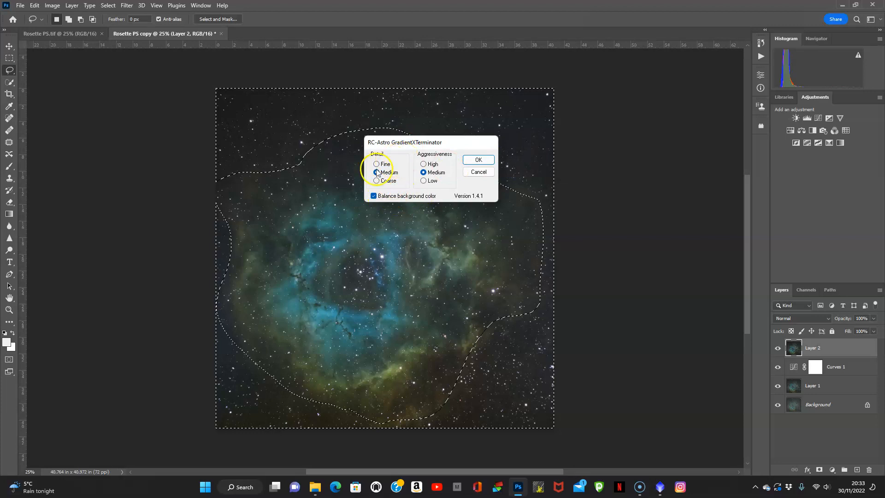
pyautogui.click(478, 159)
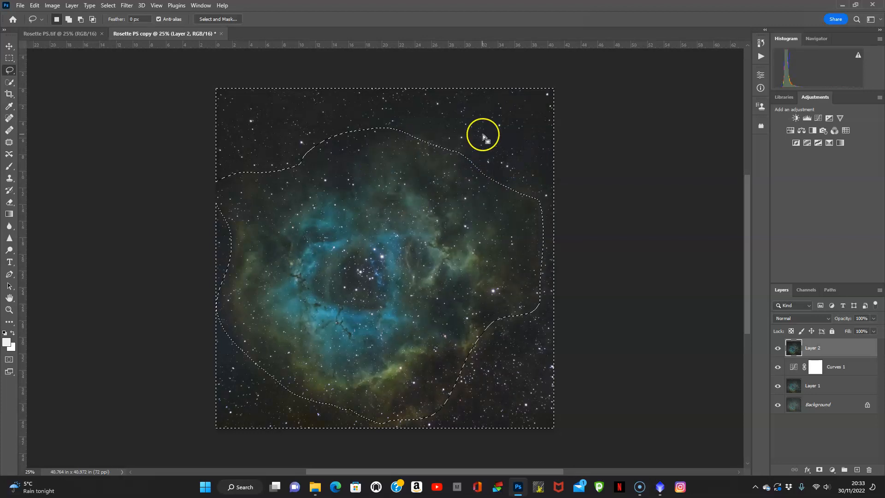
pyautogui.hotkey('ctrl', 'd')
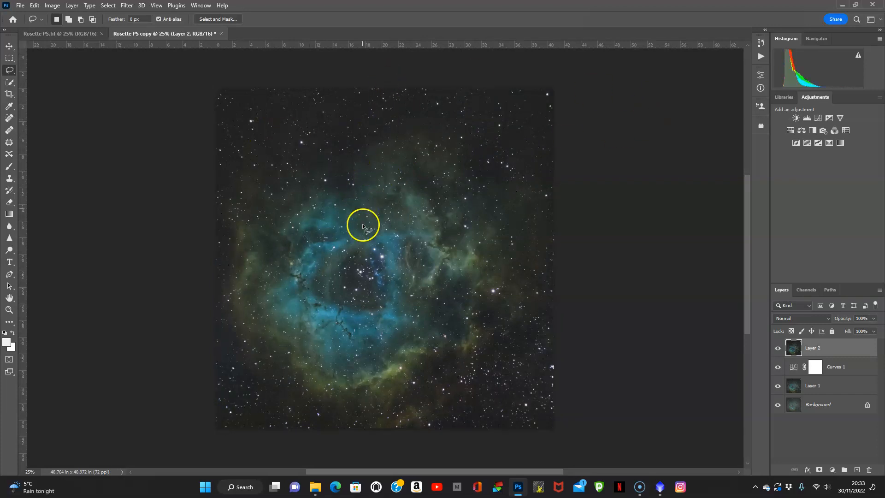
# - Review the edit history by stepping back to the GradientXTerminator state and returning to the Deselect state
pyautogui.click(8, 313)
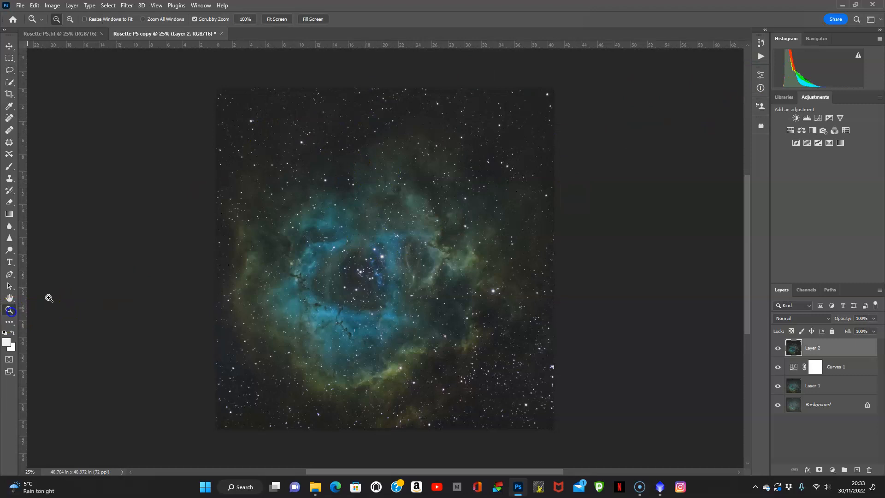
pyautogui.click(760, 42)
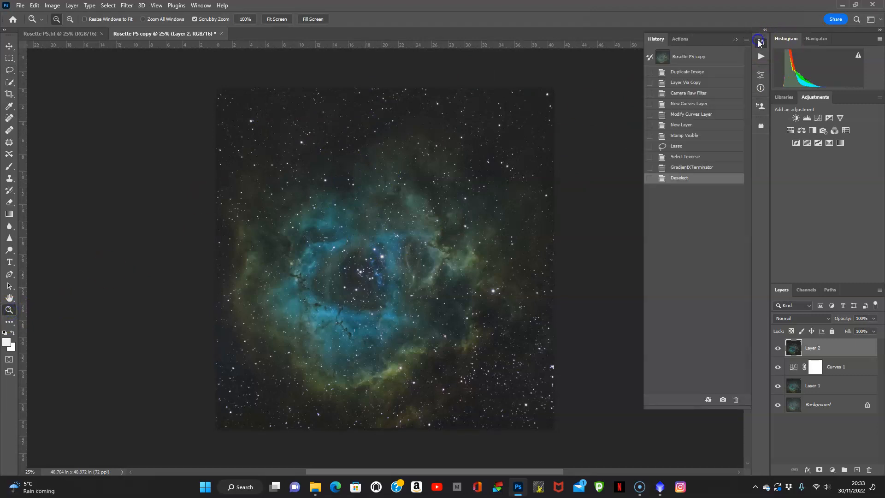
pyautogui.click(690, 168)
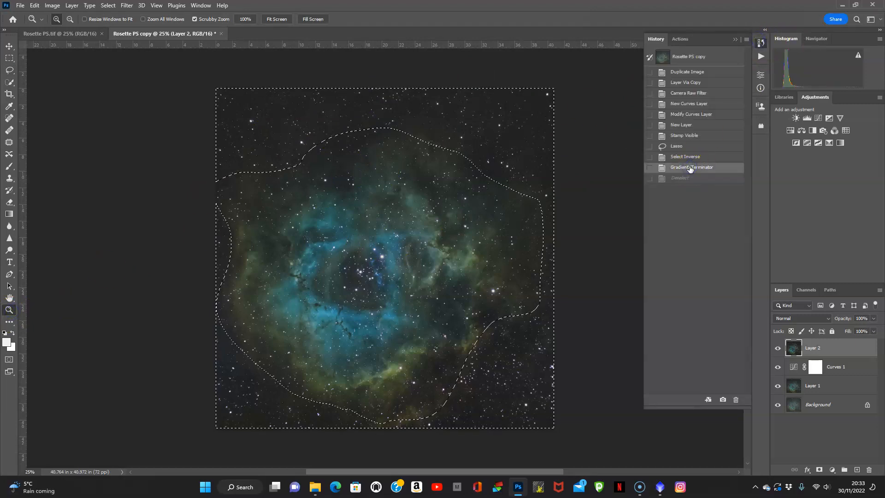
pyautogui.click(689, 179)
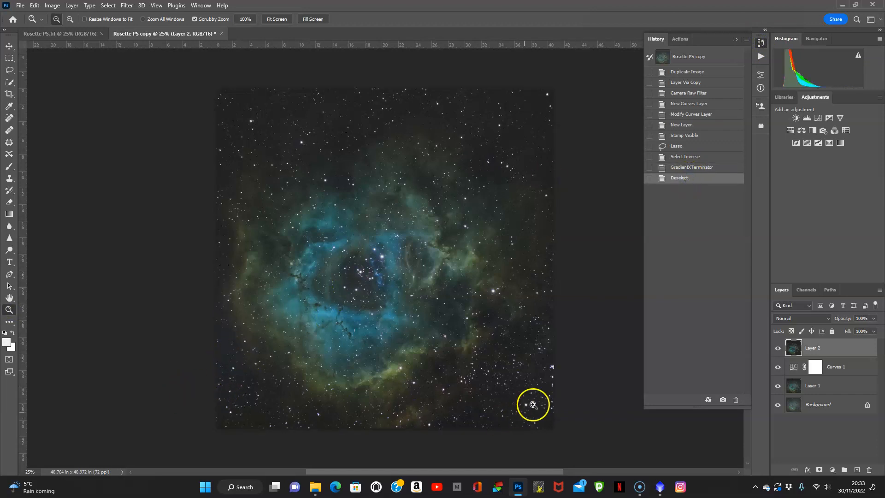
# - Run the Smooth out image action from Annie's Astro Actions on Layer 2
pyautogui.moveTo(331, 274)
pyautogui.mouseDown()
pyautogui.moveTo(396, 305)
pyautogui.moveTo(347, 283)
pyautogui.mouseUp()
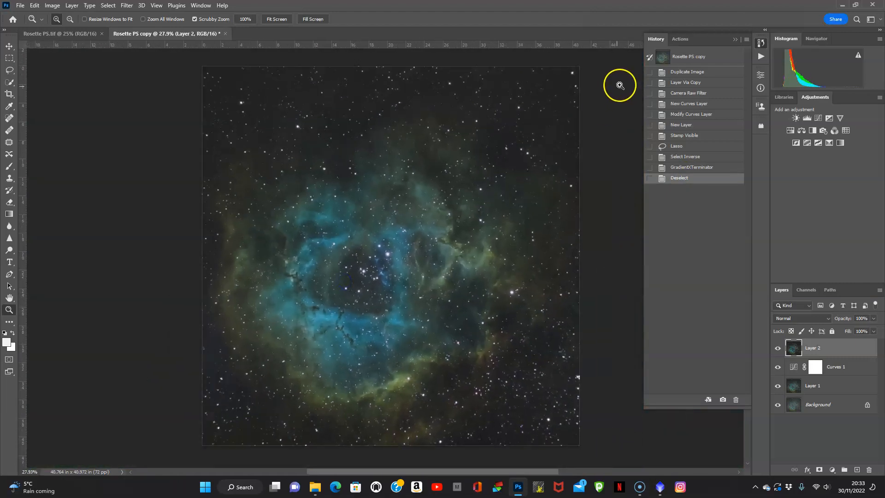
pyautogui.click(734, 38)
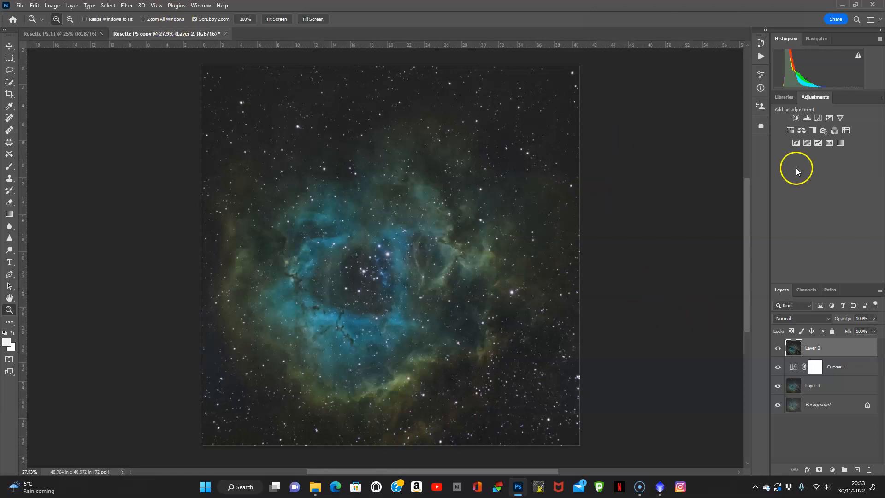
pyautogui.click(759, 56)
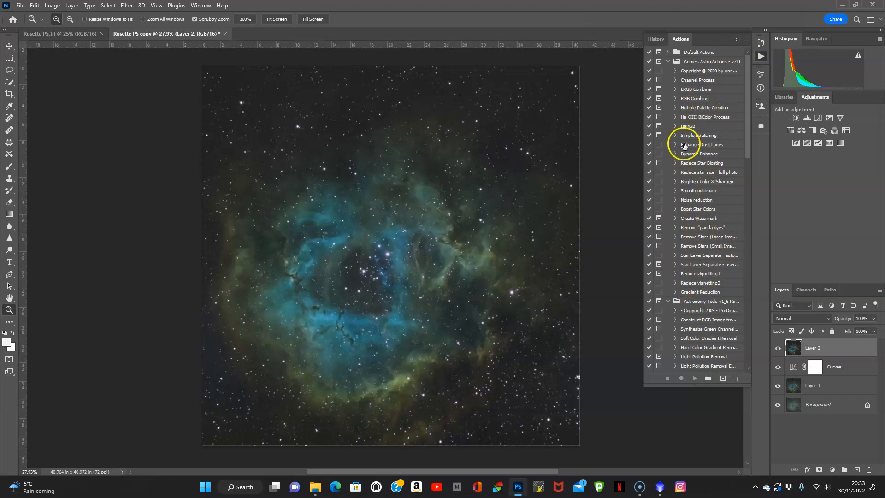
pyautogui.click(696, 193)
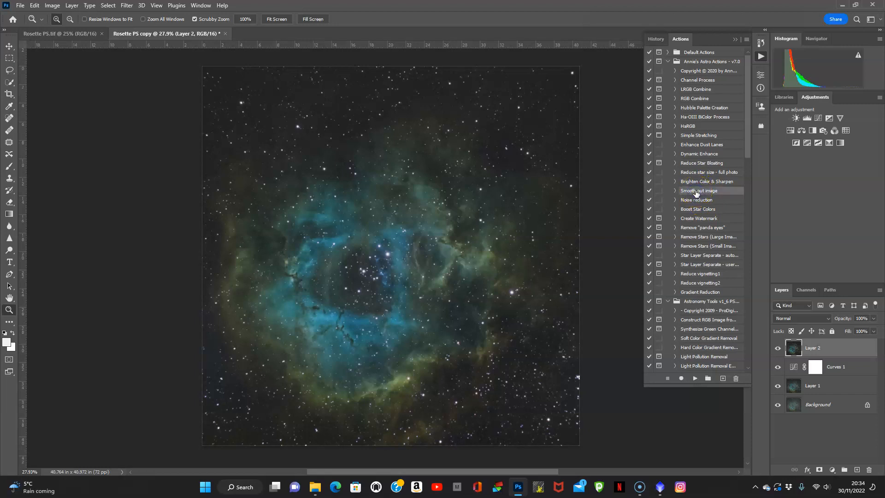
pyautogui.click(694, 378)
# - Add a Hue/Saturation adjustment layer above Layer 2 and set the master Hue to -1
pyautogui.moveTo(376, 270); pyautogui.dragTo(425, 292)
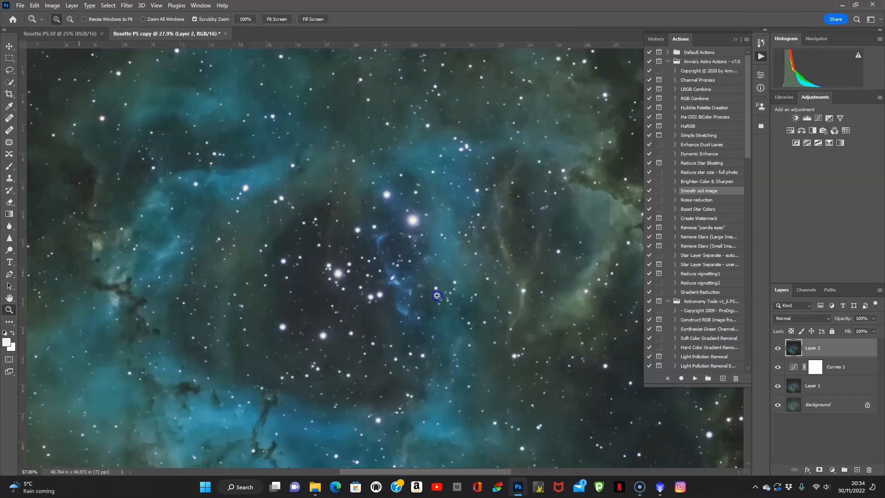
pyautogui.moveTo(367, 275); pyautogui.dragTo(346, 270)
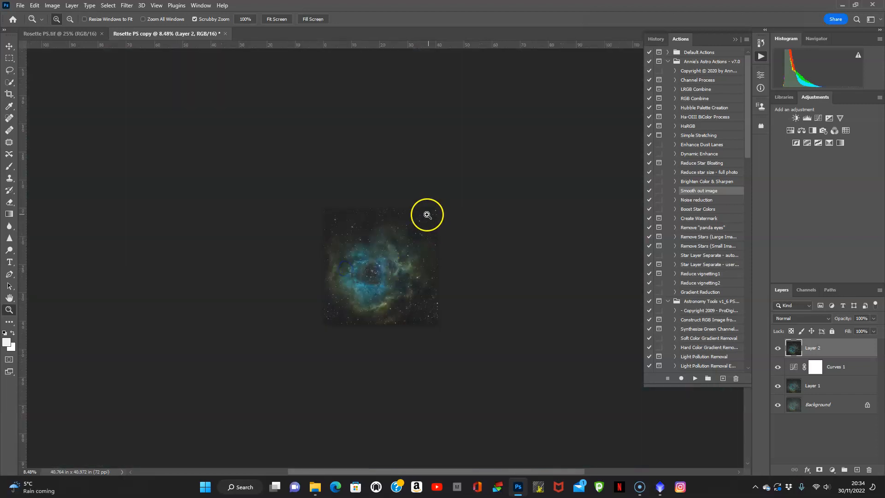
pyautogui.click(276, 19)
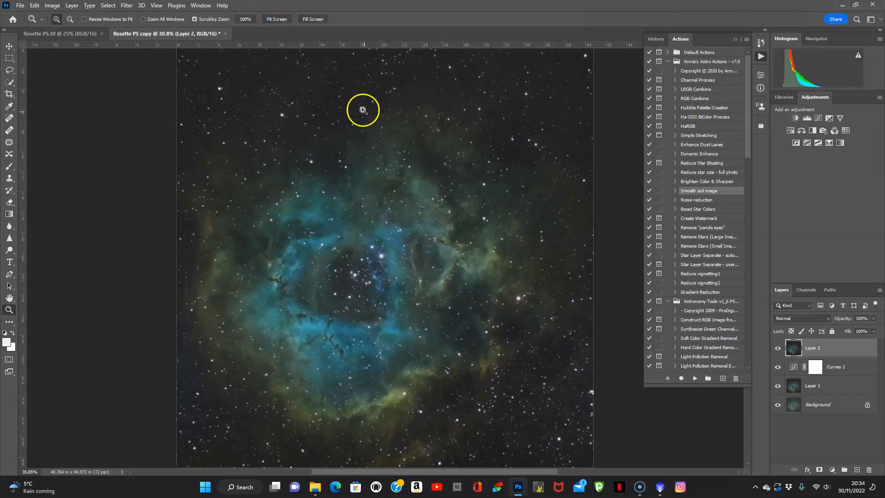
pyautogui.moveTo(407, 190); pyautogui.dragTo(390, 193)
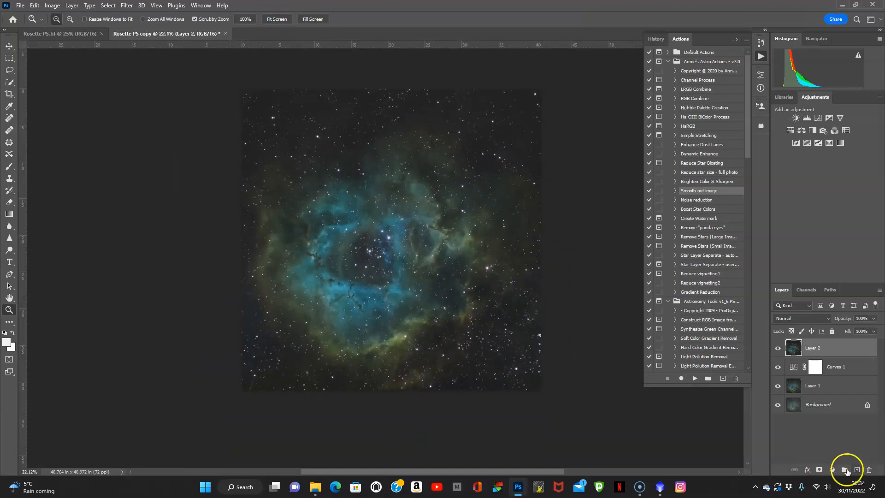
pyautogui.click(830, 469)
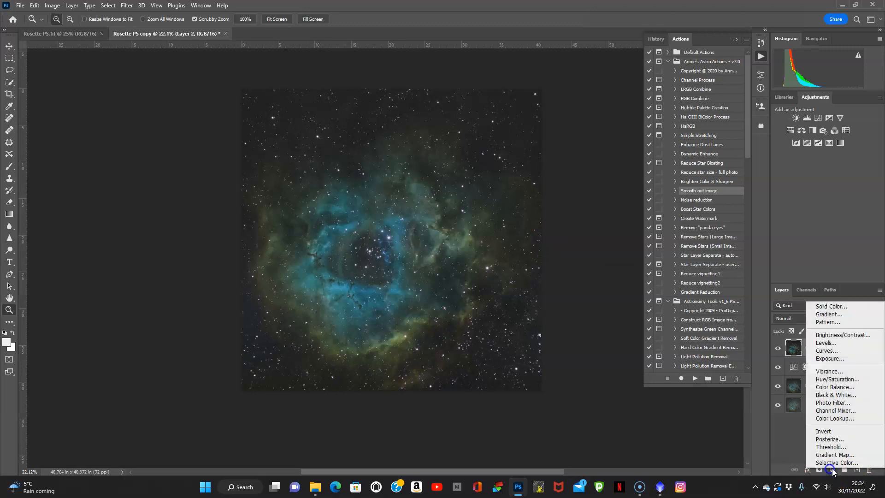
pyautogui.click(830, 379)
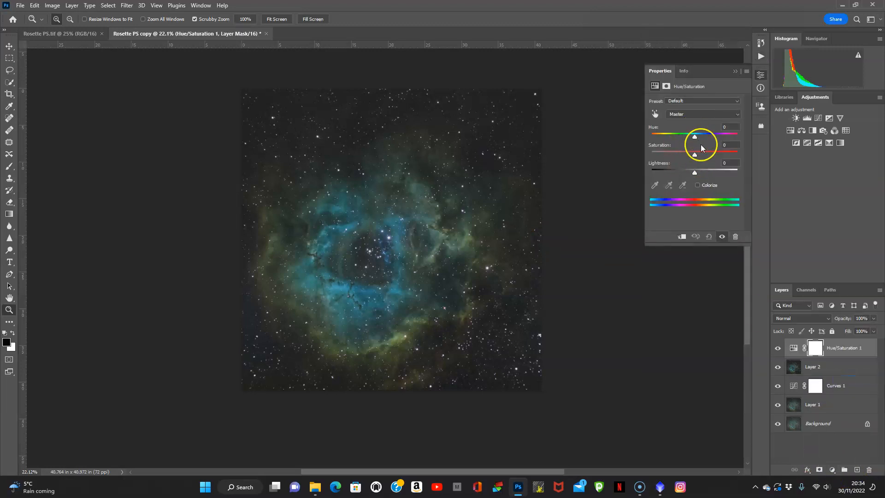
pyautogui.moveTo(695, 137)
pyautogui.mouseDown()
pyautogui.moveTo(667, 134)
pyautogui.moveTo(721, 134)
pyautogui.moveTo(670, 134)
pyautogui.moveTo(695, 135)
pyautogui.mouseUp()
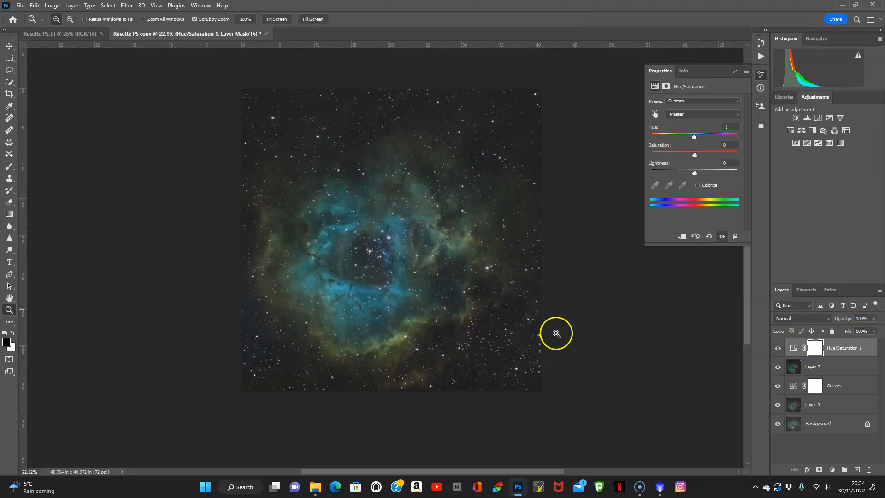
# - Try a Channel Mixer adjustment layer, lowering the red output's source mix and setting the green output to red +20% and blue -27%
pyautogui.click(832, 469)
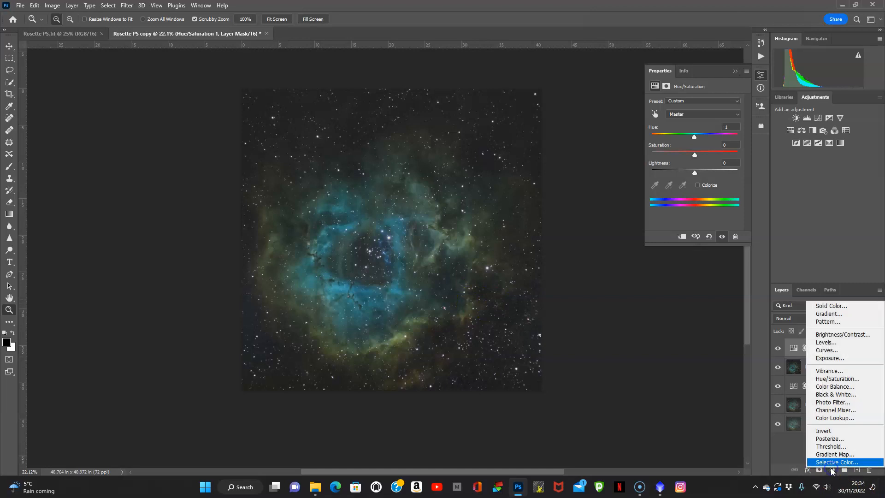
pyautogui.click(826, 412)
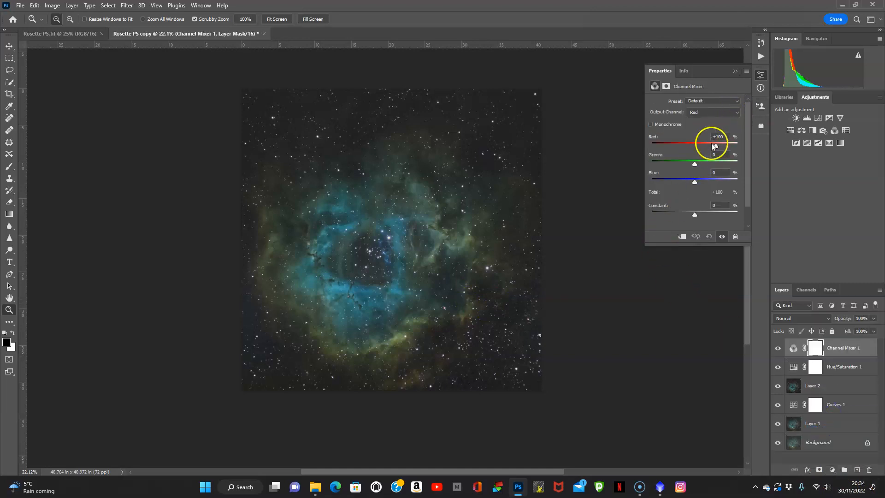
pyautogui.moveTo(696, 164); pyautogui.dragTo(684, 182)
pyautogui.click(736, 112)
pyautogui.click(725, 128)
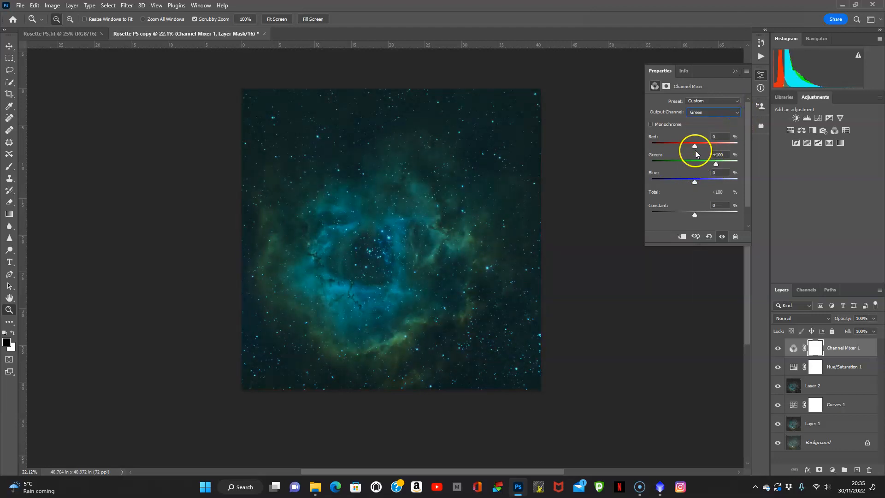
pyautogui.moveTo(695, 146)
pyautogui.mouseDown()
pyautogui.moveTo(687, 145)
pyautogui.moveTo(699, 146)
pyautogui.mouseUp()
pyautogui.moveTo(695, 183); pyautogui.dragTo(686, 182)
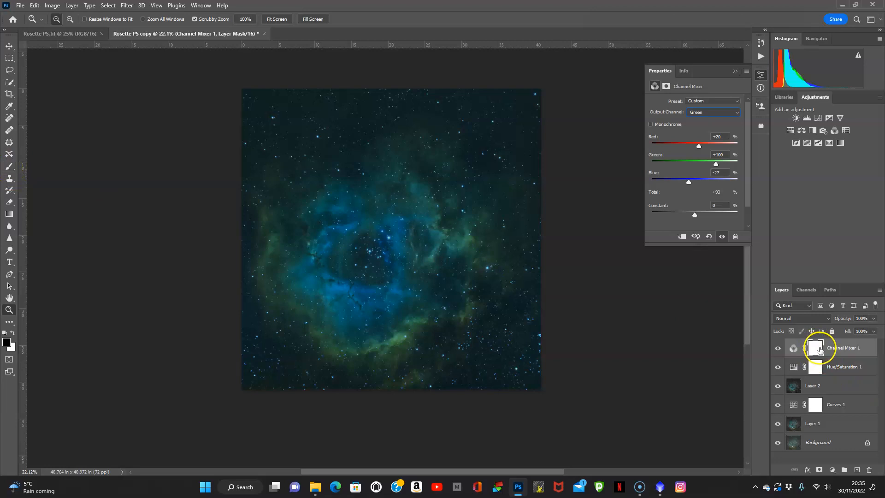
# - Paint black over the nebula's outer ring and center on the Channel Mixer mask, and delete that adjustment layer
pyautogui.click(9, 168)
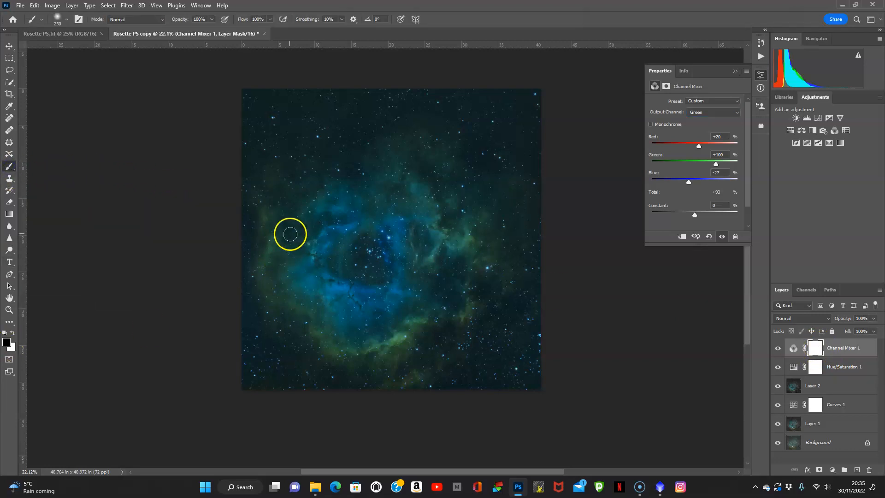
pyautogui.moveTo(286, 234); pyautogui.dragTo(274, 236)
pyautogui.moveTo(271, 285)
pyautogui.mouseDown()
pyautogui.moveTo(281, 305)
pyautogui.moveTo(255, 273)
pyautogui.moveTo(262, 245)
pyautogui.moveTo(314, 202)
pyautogui.moveTo(342, 194)
pyautogui.moveTo(329, 198)
pyautogui.moveTo(402, 136)
pyautogui.moveTo(423, 201)
pyautogui.moveTo(418, 173)
pyautogui.moveTo(451, 155)
pyautogui.moveTo(443, 208)
pyautogui.moveTo(480, 250)
pyautogui.moveTo(470, 194)
pyautogui.moveTo(483, 200)
pyautogui.moveTo(465, 262)
pyautogui.moveTo(475, 292)
pyautogui.moveTo(418, 320)
pyautogui.moveTo(300, 341)
pyautogui.mouseUp()
pyautogui.moveTo(256, 294)
pyautogui.mouseDown()
pyautogui.moveTo(415, 339)
pyautogui.moveTo(415, 358)
pyautogui.moveTo(393, 362)
pyautogui.moveTo(281, 334)
pyautogui.moveTo(324, 206)
pyautogui.moveTo(376, 161)
pyautogui.moveTo(320, 188)
pyautogui.moveTo(299, 178)
pyautogui.moveTo(257, 191)
pyautogui.mouseUp()
pyautogui.click(314, 210)
pyautogui.click(474, 265)
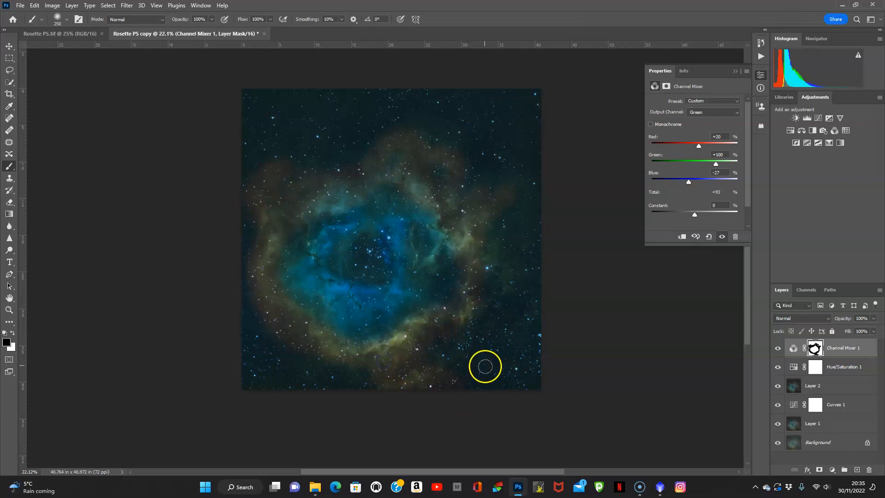
pyautogui.moveTo(340, 295)
pyautogui.mouseDown()
pyautogui.moveTo(370, 295)
pyautogui.moveTo(390, 270)
pyautogui.moveTo(315, 318)
pyautogui.moveTo(434, 294)
pyautogui.moveTo(389, 311)
pyautogui.moveTo(322, 243)
pyautogui.moveTo(407, 243)
pyautogui.moveTo(338, 301)
pyautogui.moveTo(437, 262)
pyautogui.moveTo(344, 254)
pyautogui.moveTo(422, 290)
pyautogui.moveTo(321, 258)
pyautogui.moveTo(376, 328)
pyautogui.moveTo(314, 245)
pyautogui.moveTo(407, 208)
pyautogui.moveTo(388, 283)
pyautogui.moveTo(429, 308)
pyautogui.moveTo(452, 278)
pyautogui.mouseUp()
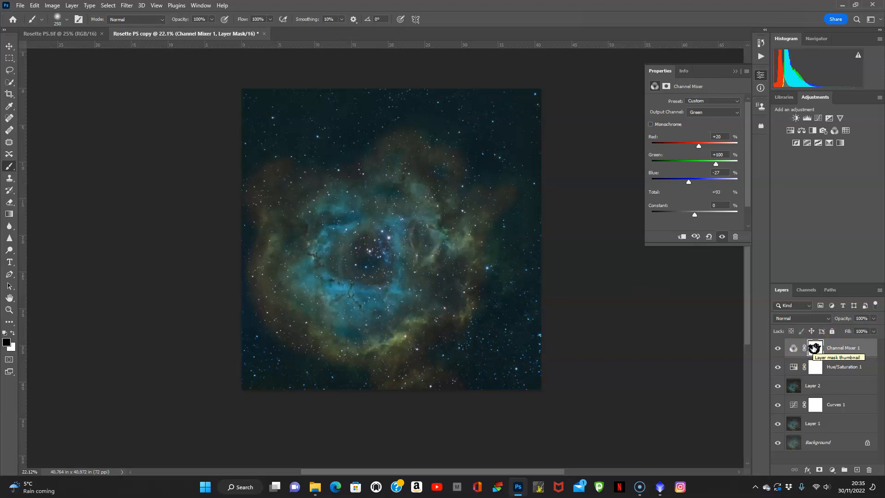
pyautogui.moveTo(814, 348); pyautogui.dragTo(868, 468)
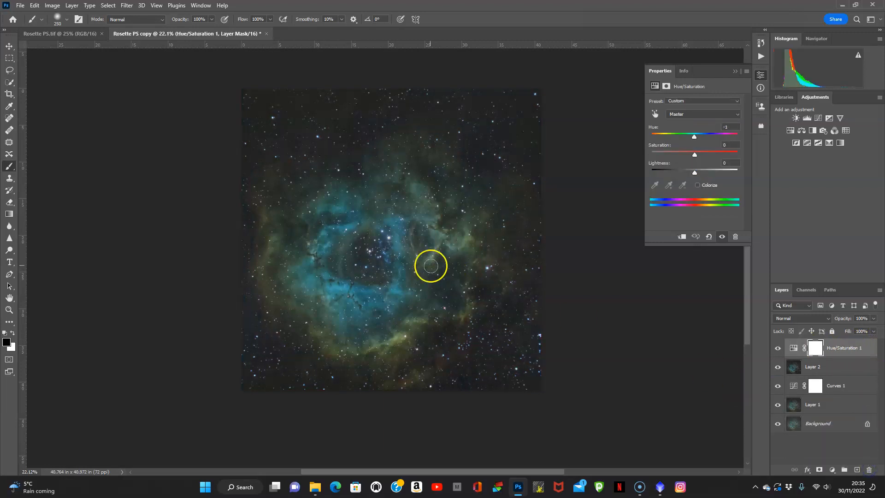